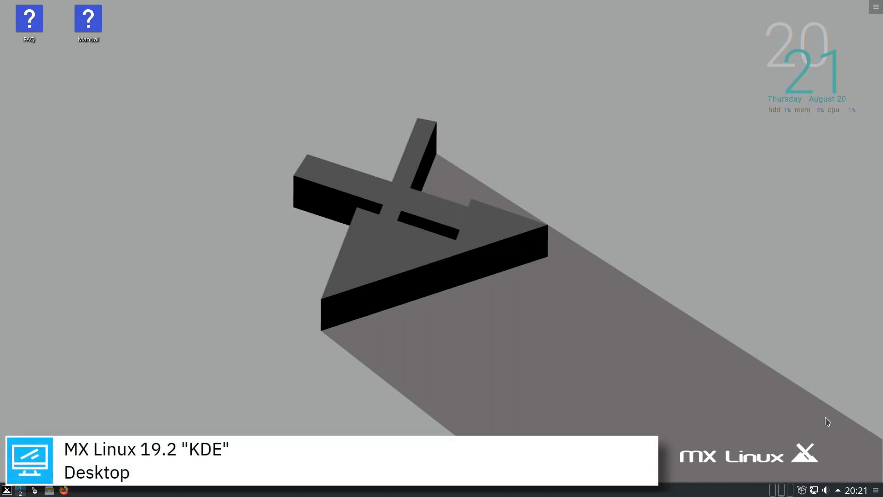
Step: View the calendar behind the panel clock and the hidden system tray icons, closing both pop-ups
click(853, 492)
click(855, 492)
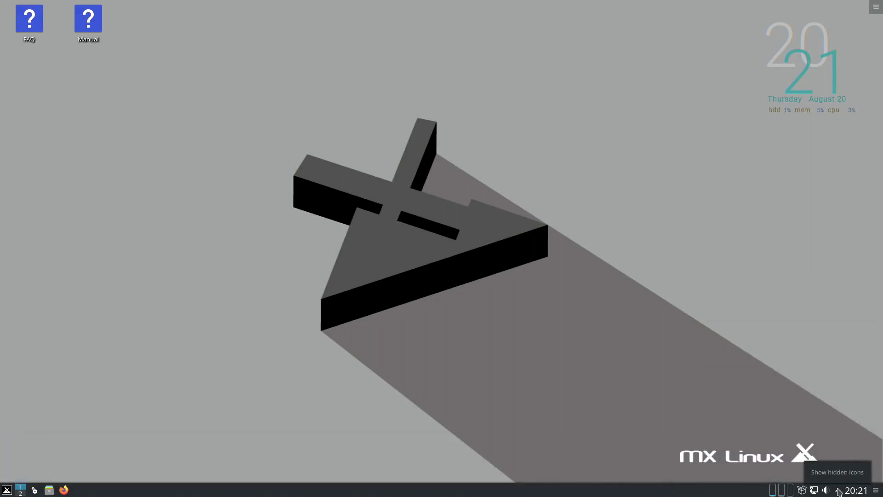
click(838, 491)
click(838, 491)
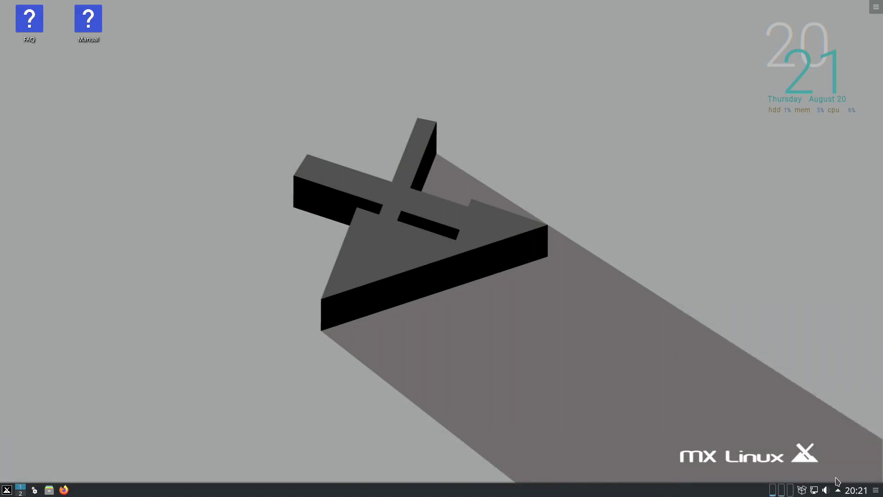
Step: Raise the Line Out volume in the audio controls and view the active network connections
scroll(826, 491, down, 1)
click(826, 491)
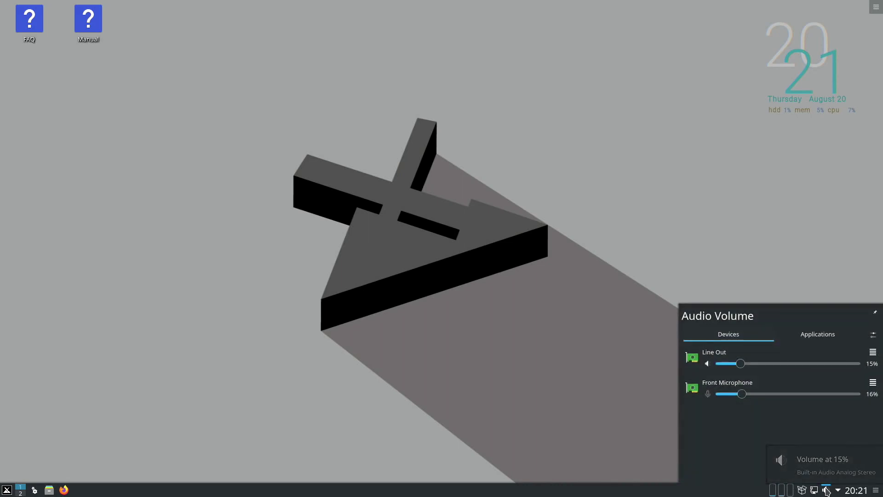
drag(741, 366, 812, 366)
click(827, 491)
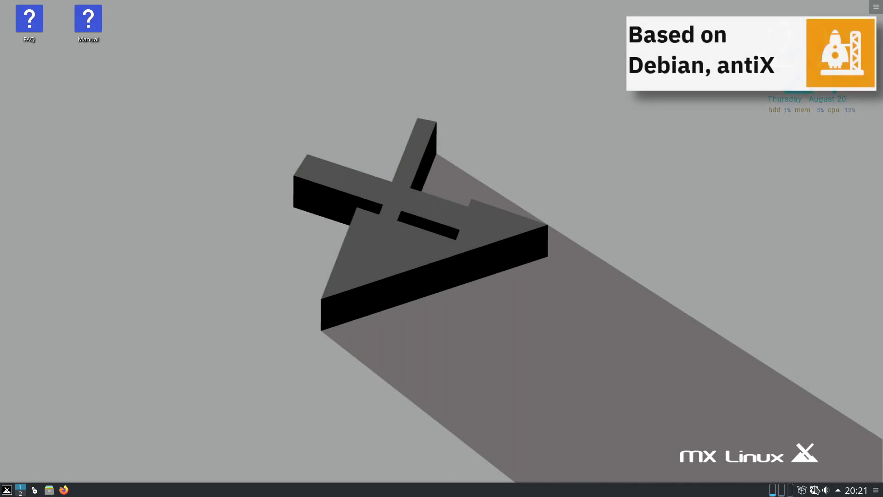
click(815, 490)
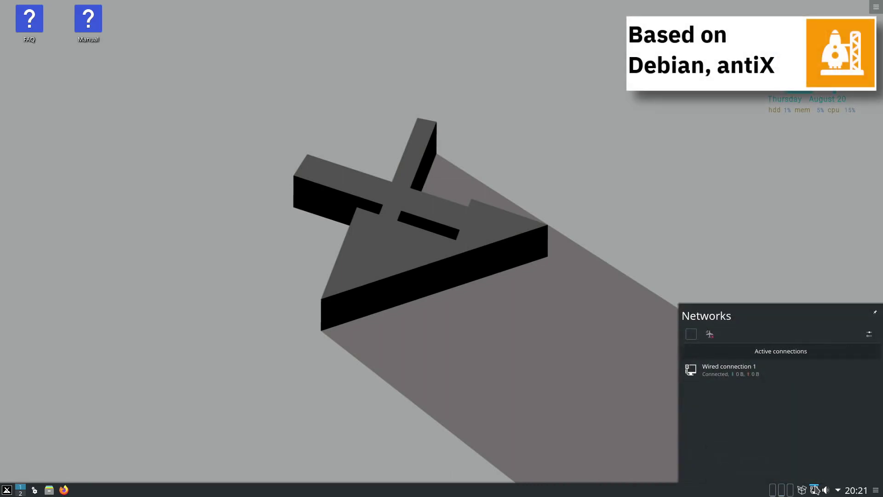
click(815, 487)
Step: Open Muon Package Manager from the tray by authenticating with the root password, and close it again
click(802, 489)
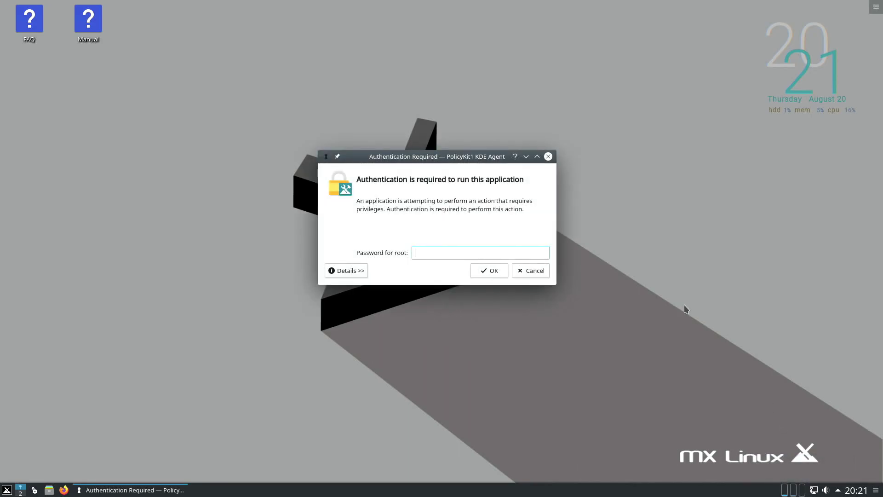
key(Return)
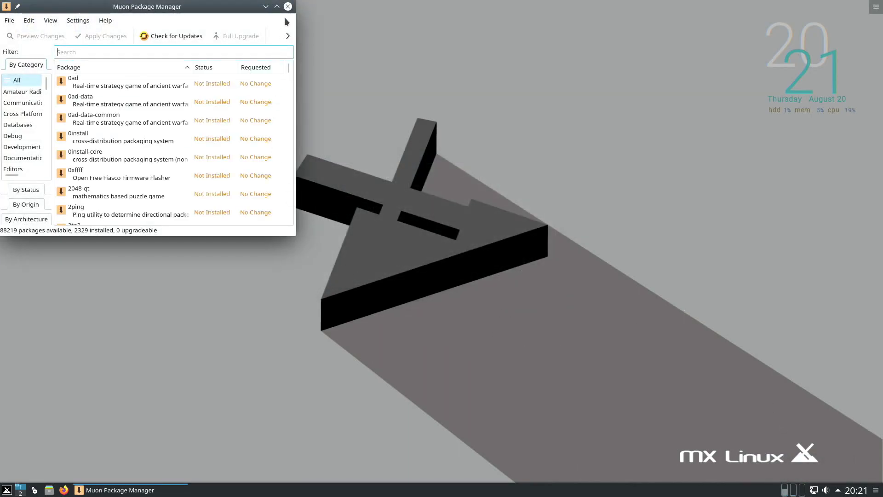
click(288, 7)
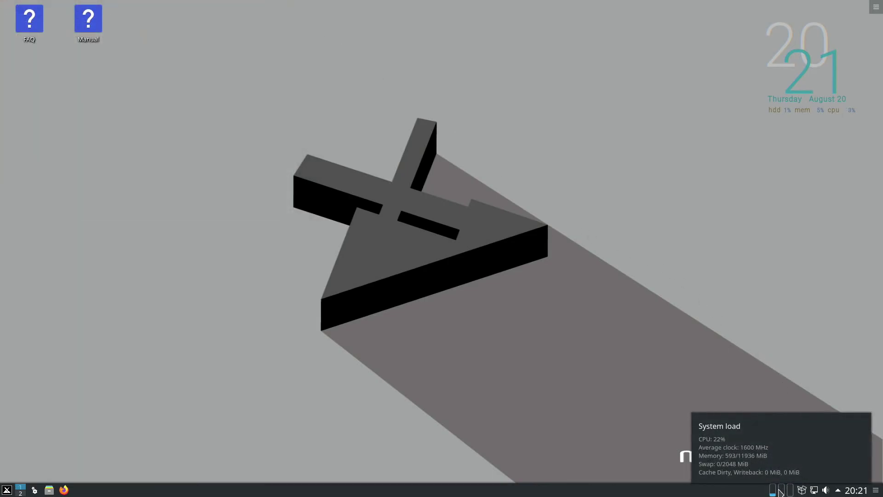
Step: View the process table in System Monitor and the drop-down terminal, dismissing each after viewing
click(780, 493)
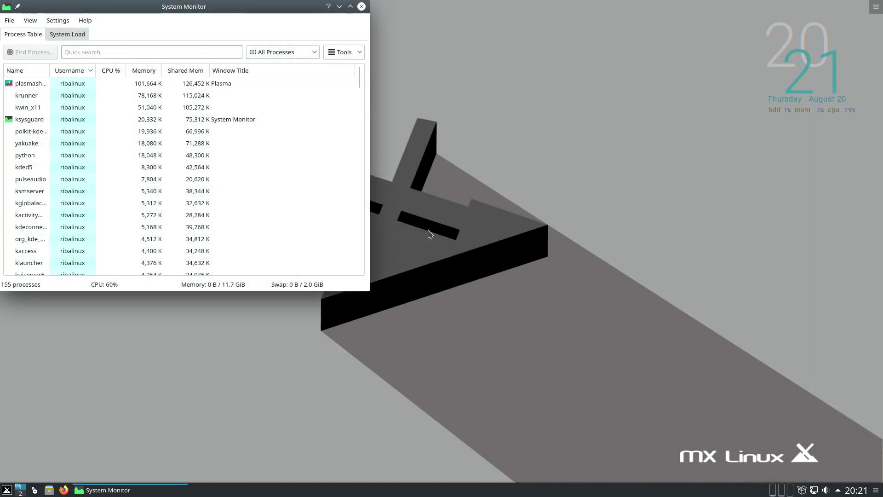
click(361, 7)
key(F12)
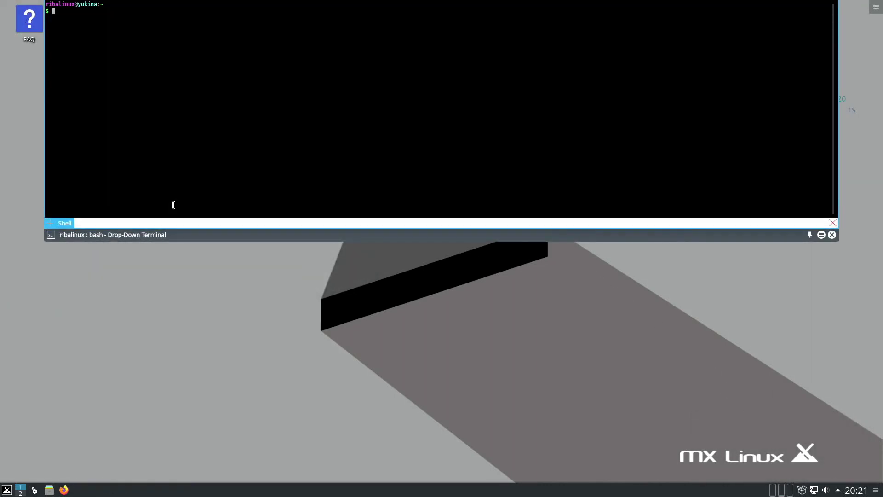
key(F12)
Step: View the desktop's context menu, and open the shutdown screen from the application launcher and cancel it
right_click(204, 101)
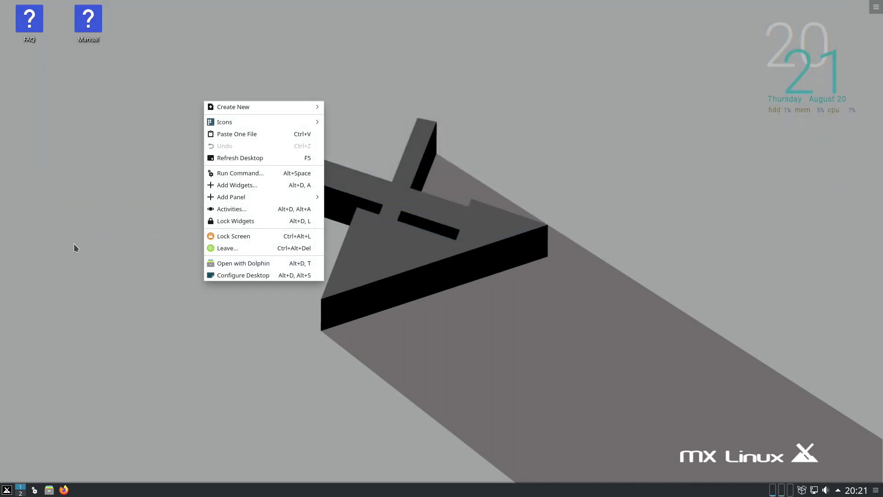
click(74, 243)
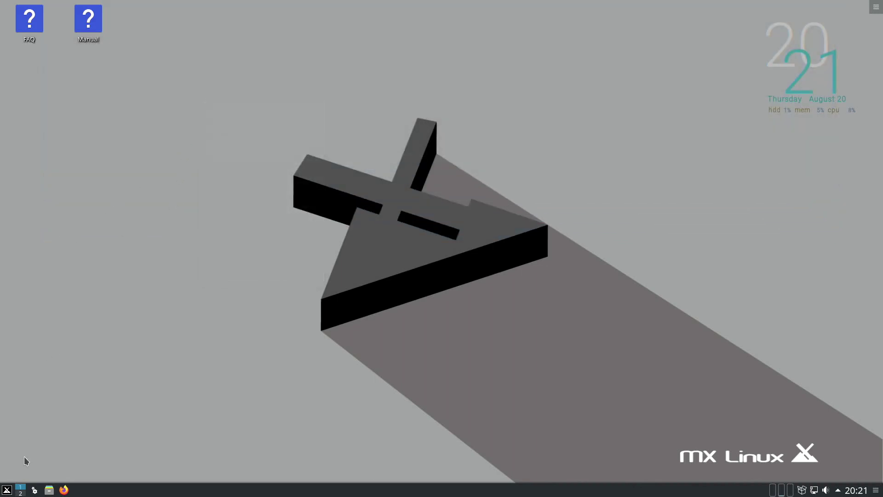
click(7, 490)
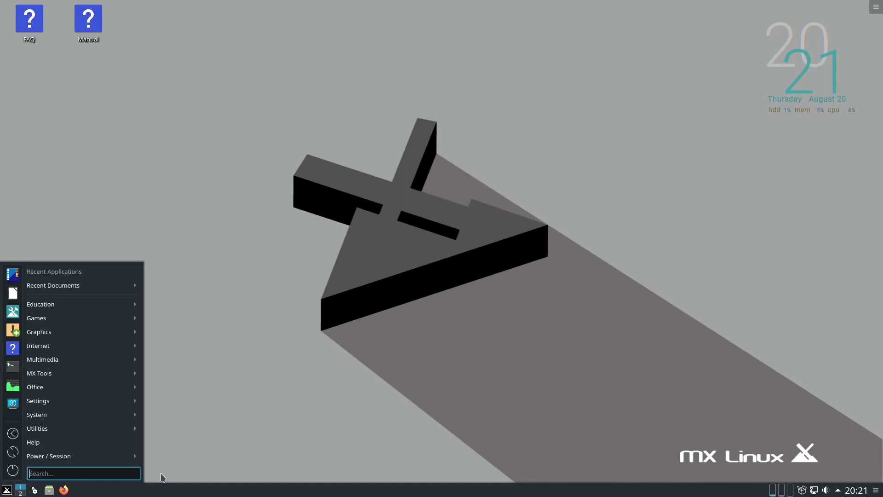
click(17, 469)
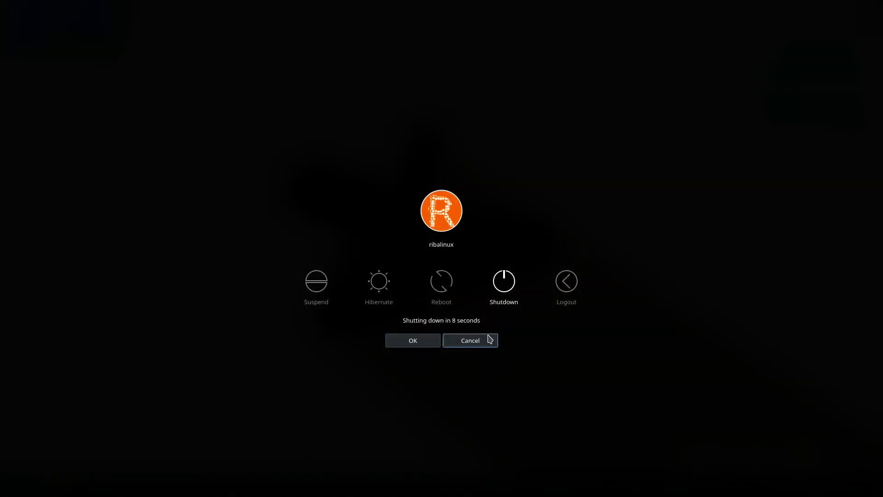
click(471, 340)
Step: Launch Konsole by searching for "kon" in KRunner and move its window away from the screen corner
key(alt+space)
text(kon)
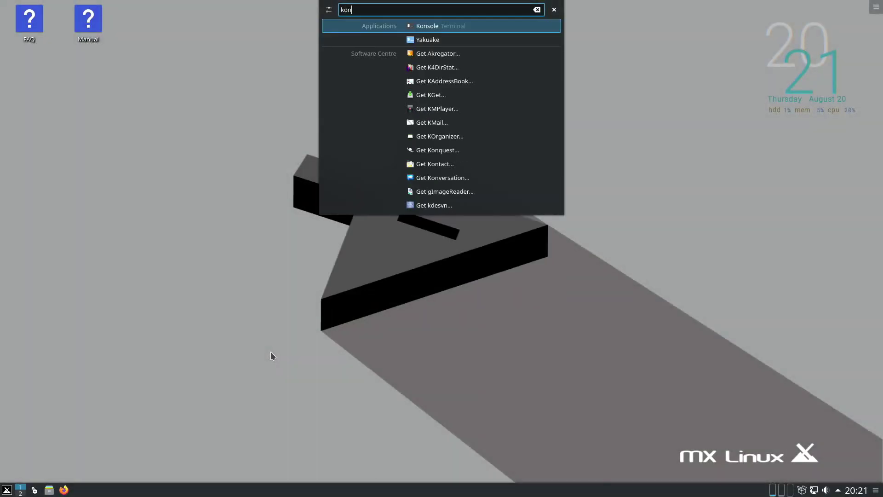
key(Return)
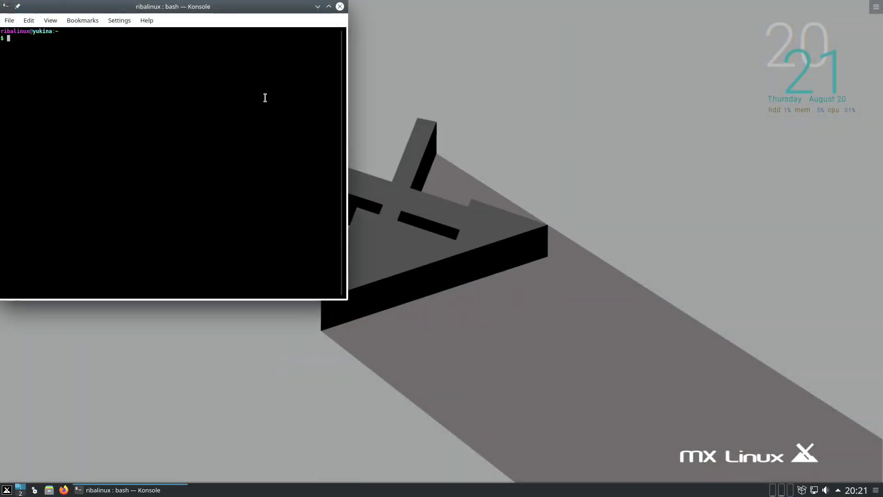
drag(235, 11, 337, 76)
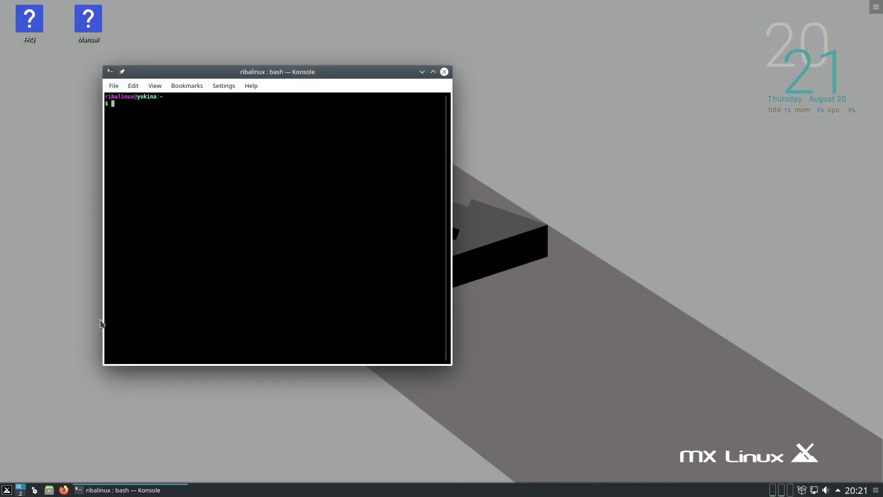
Step: Open the Dolphin file manager, move it to overlap the terminal, and cycle between the two windows
click(48, 488)
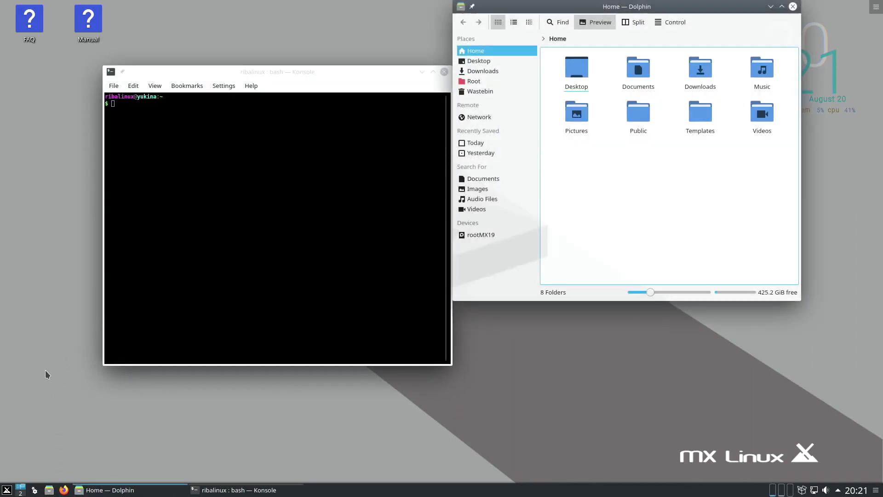
drag(689, 10, 469, 123)
key(alt+Tab)
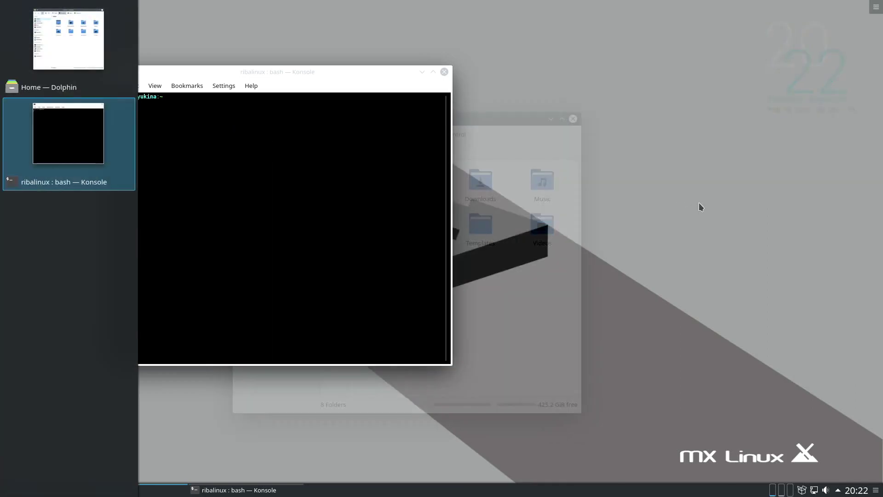
key(alt+Tab)
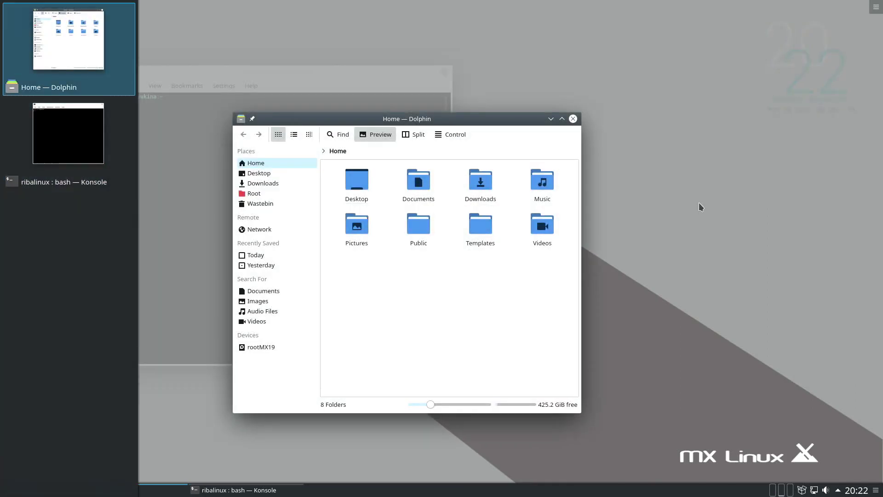
key(alt+Tab)
Step: Tile the Konsole window on the left half of the screen and the Dolphin window on the right half
drag(326, 64, 1, 96)
click(456, 121)
drag(456, 121, 882, 151)
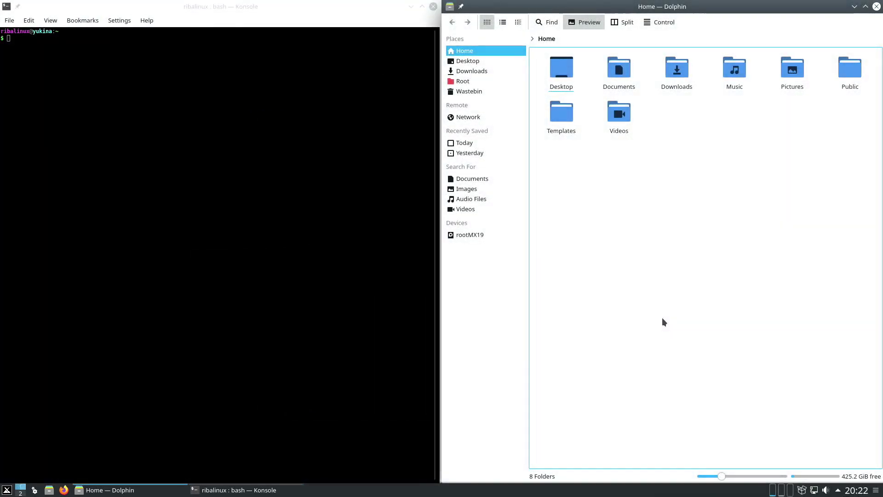
Step: Snap the Dolphin window to the left half of the screen and return it to the right half
key(super+Up)
key(super+Left)
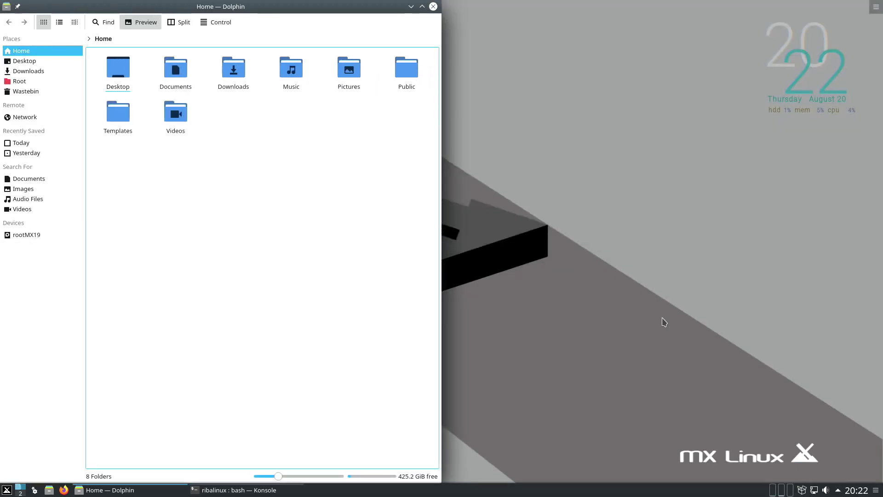
key(super+Down)
key(super+Right)
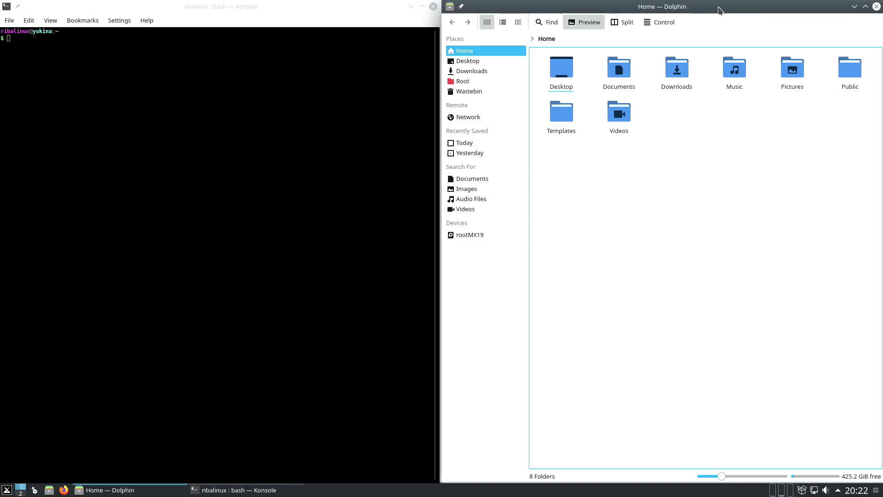
Step: Restore both tiled windows to floating size and close Konsole, leaving Dolphin near the middle of the desktop
key(super+Right)
click(317, 15)
key(super+Left)
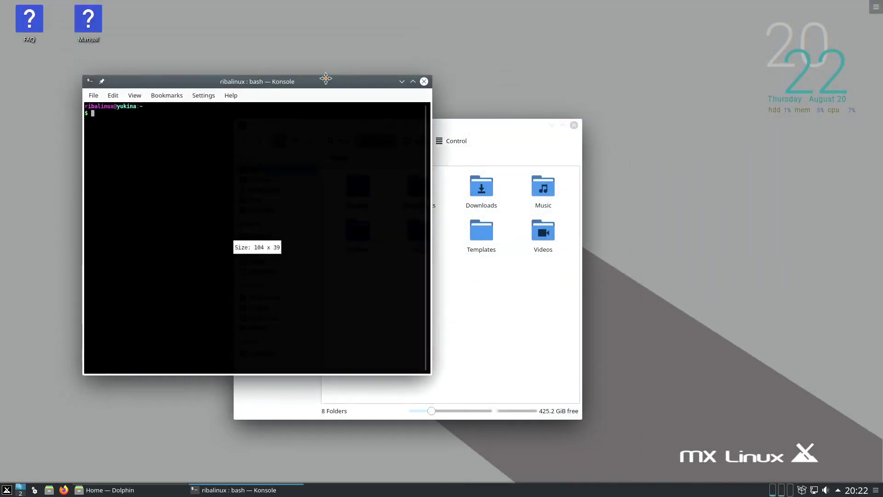
click(525, 68)
drag(485, 122, 494, 91)
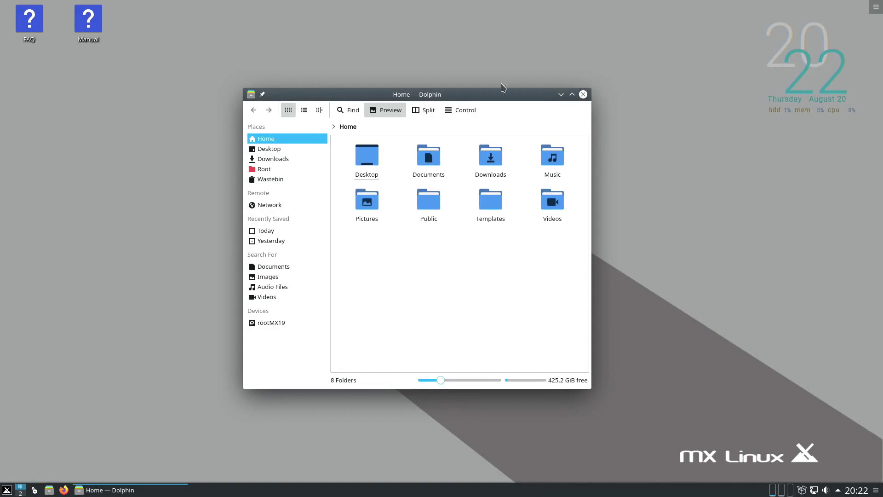
Step: View Dolphin's Control options and show the Home folder in split view, returning to a single view
click(465, 109)
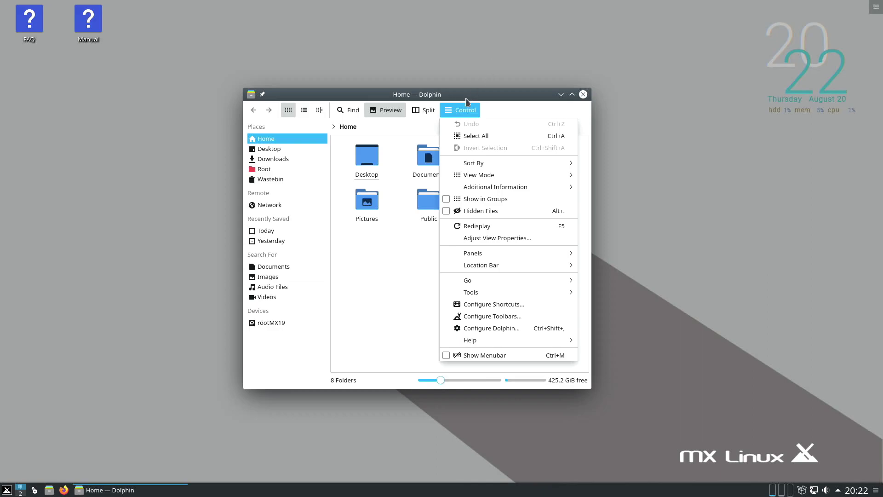
key(Escape)
key(F3)
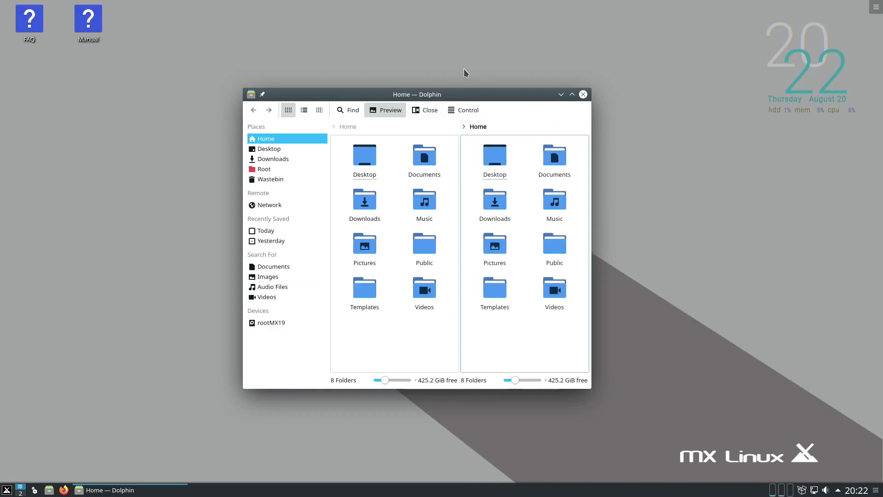
click(424, 110)
Step: Toggle Dolphin's file previews off and on, and open and close its file search
click(380, 109)
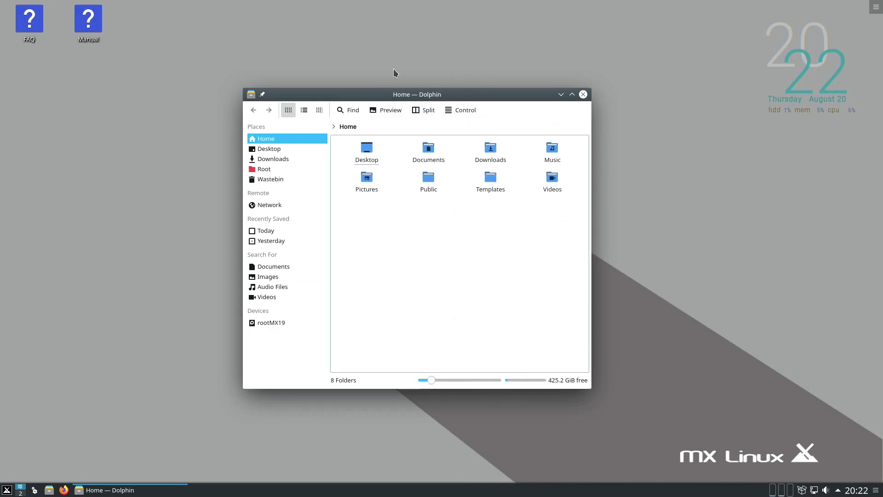
click(351, 110)
click(336, 126)
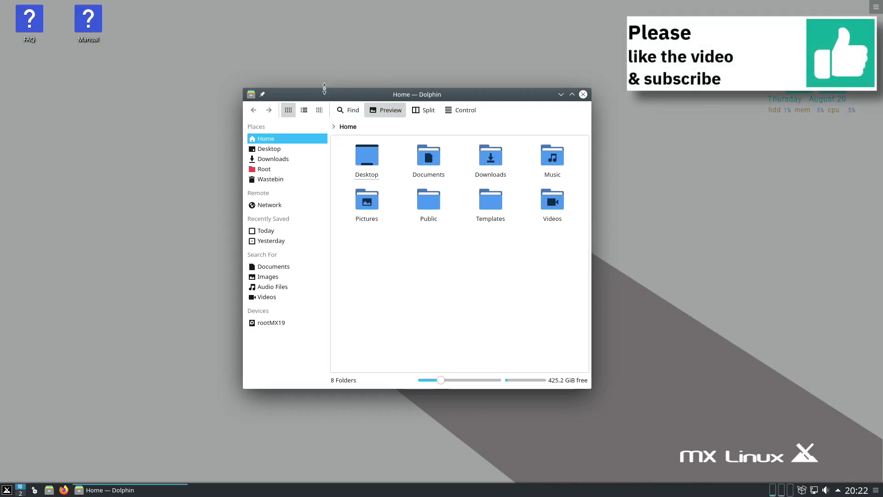
Step: Switch the Home folder to the details view, the compact view, and back to the icons view
click(320, 110)
click(303, 109)
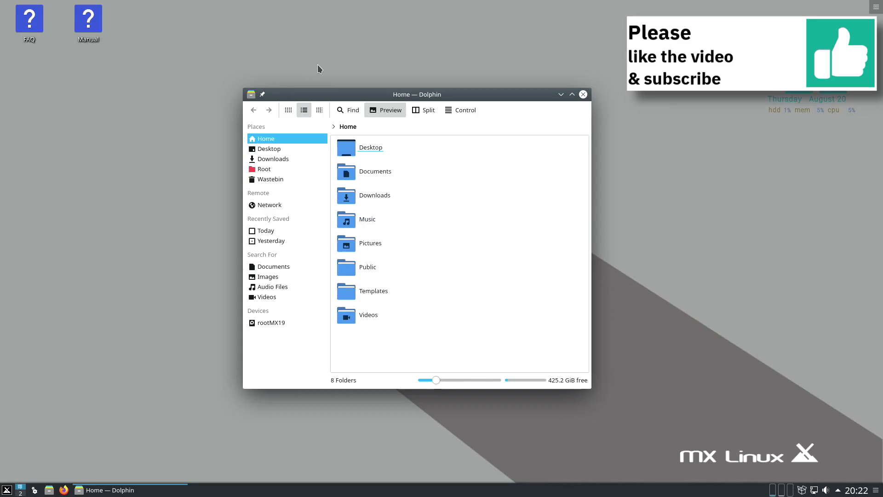
click(289, 110)
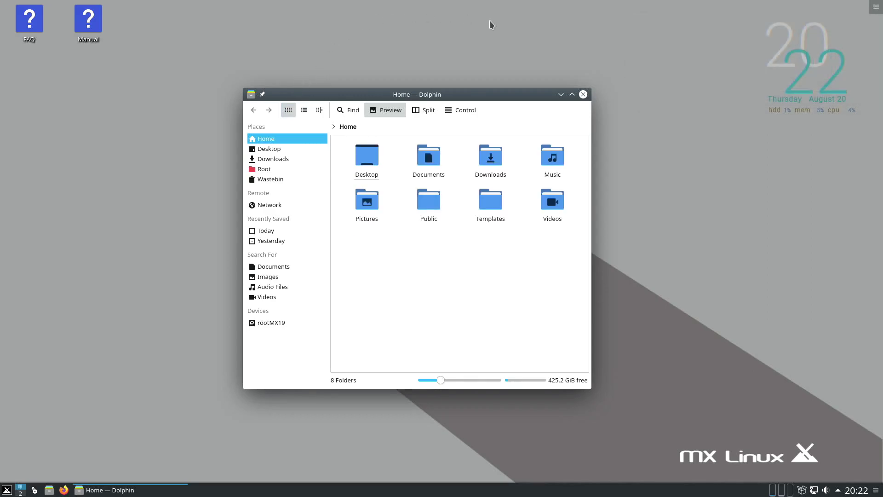
Step: Maximize and restore the Dolphin window, and minimize it and bring it back
click(572, 95)
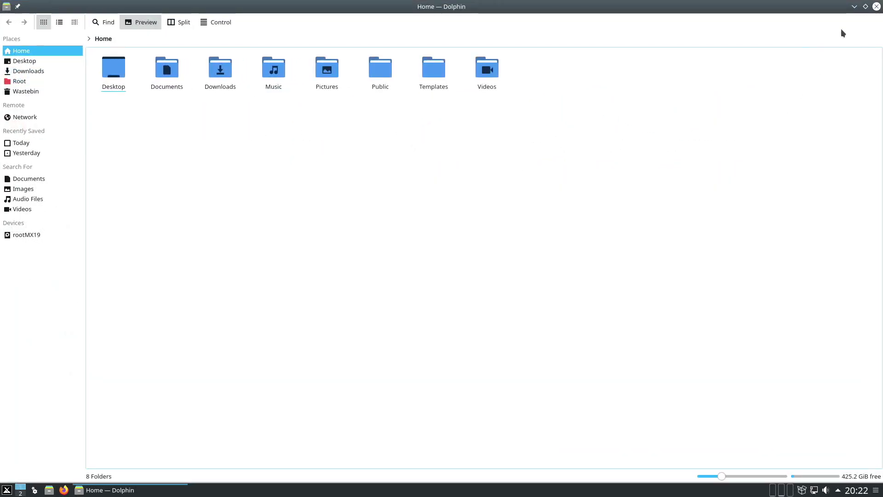
click(864, 6)
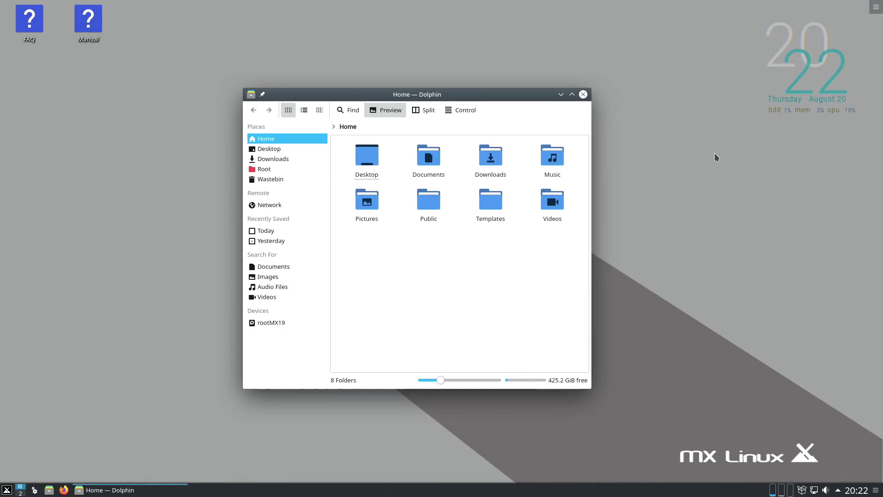
click(562, 95)
click(154, 489)
Step: Switch to virtual desktop 2 and return to virtual desktop 1
click(21, 493)
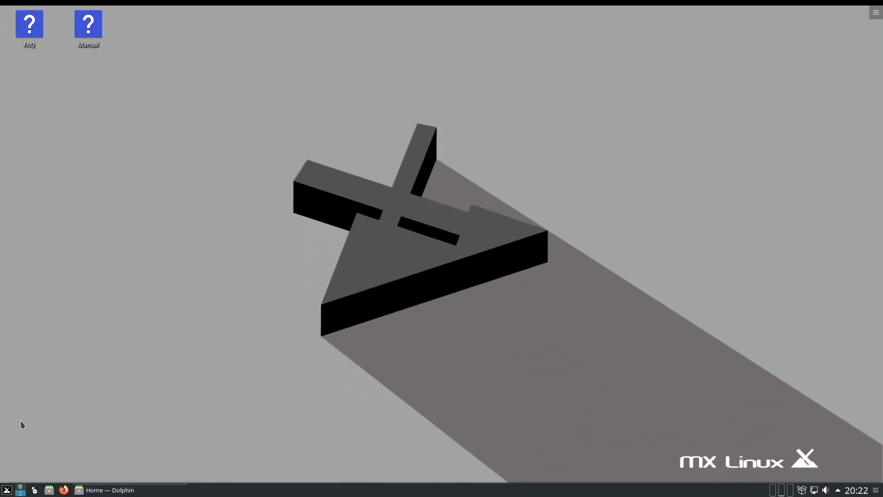
click(20, 486)
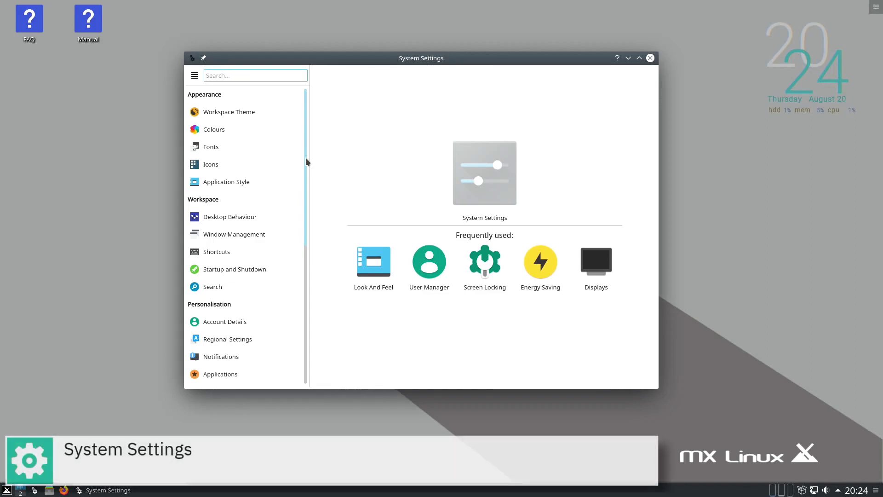
Step: Browse the System Settings categories from Appearance through Workspace, Personalisation and Network to Hardware
scroll(306, 158, down, 3)
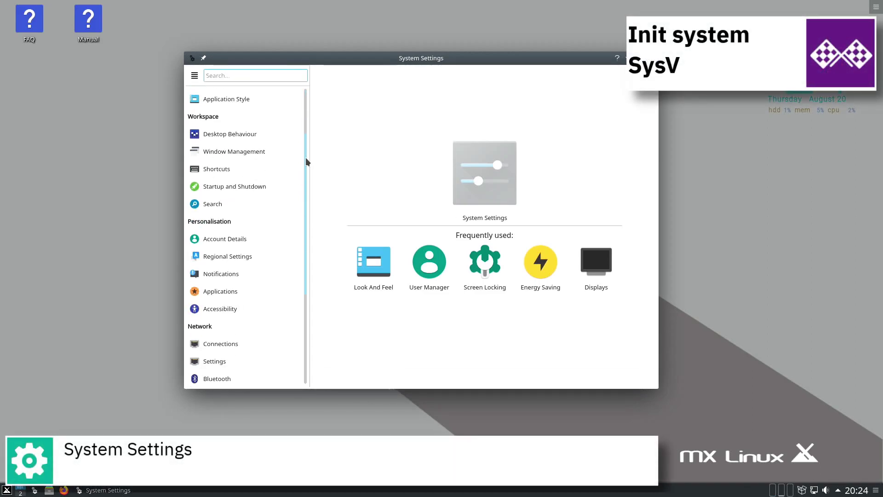
scroll(306, 157, down, 1)
scroll(305, 157, down, 2)
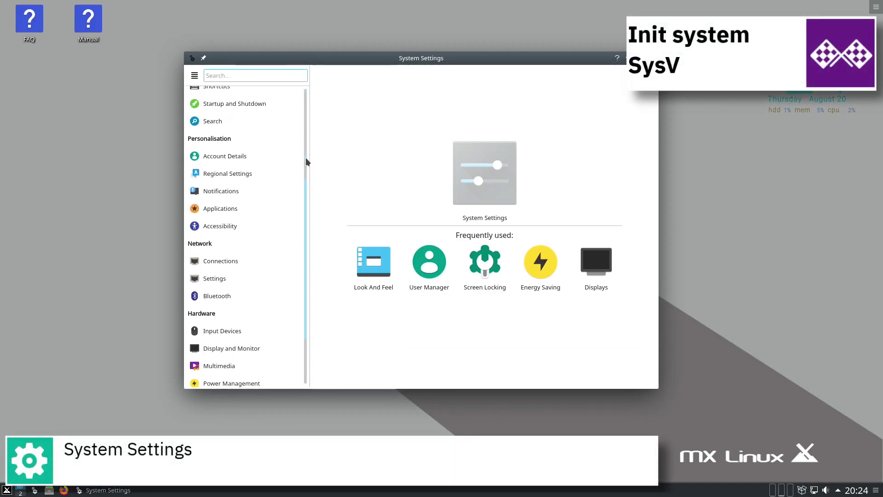
scroll(306, 157, down, 2)
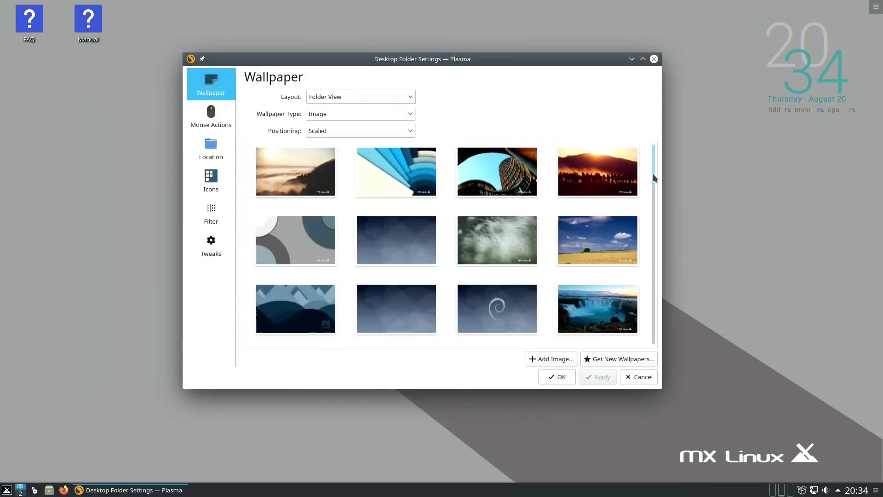
Step: Look through all available wallpapers in the desktop folder settings, down to the end of the collection
scroll(653, 177, down, 3)
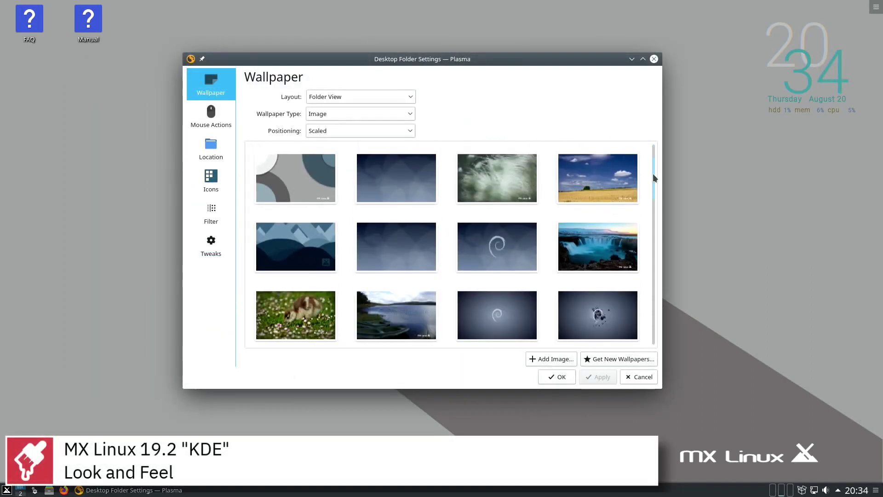
scroll(654, 177, down, 4)
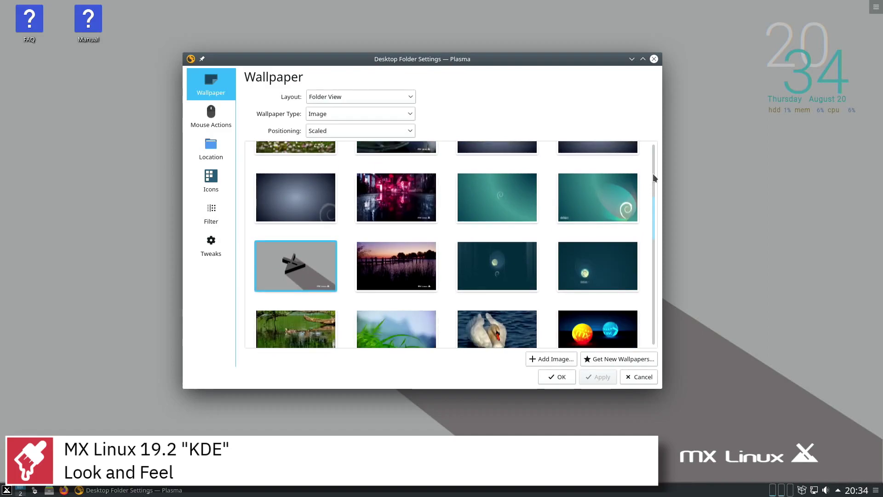
scroll(654, 177, down, 5)
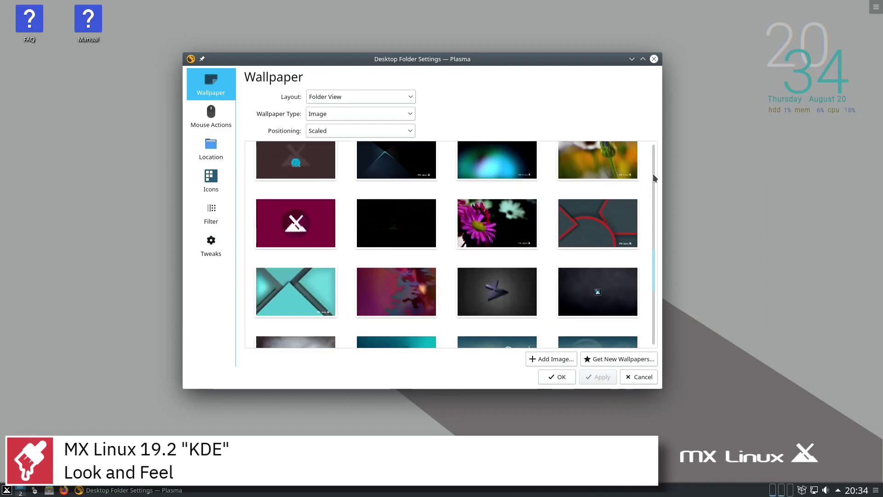
scroll(654, 177, down, 4)
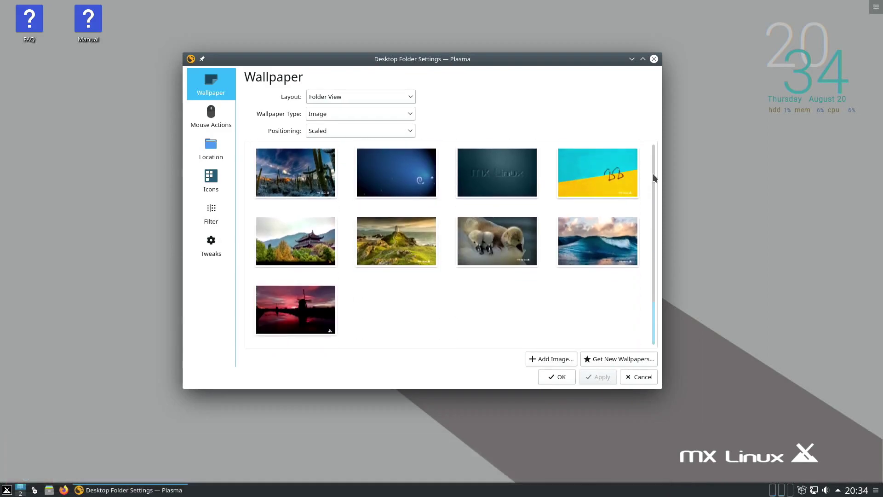
Step: Review the desktop folder's Mouse Actions, Location, Icons, Filter and Tweaks settings
click(191, 118)
click(197, 145)
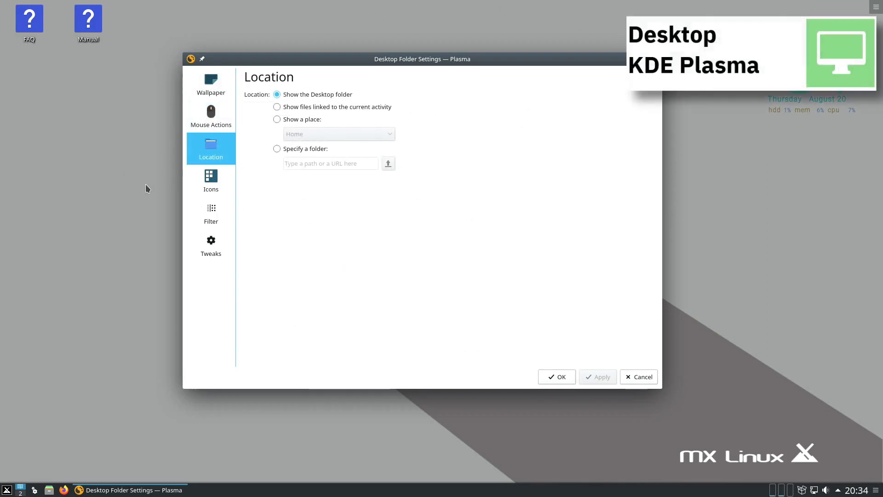
click(189, 177)
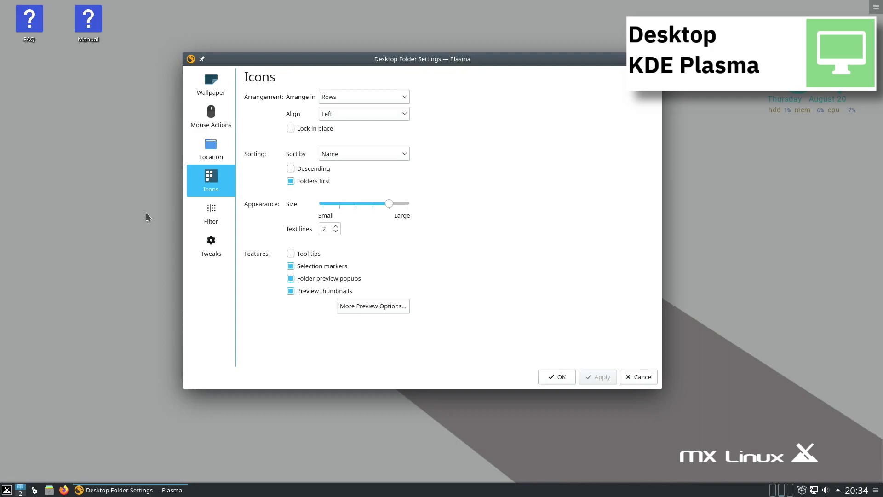
click(206, 208)
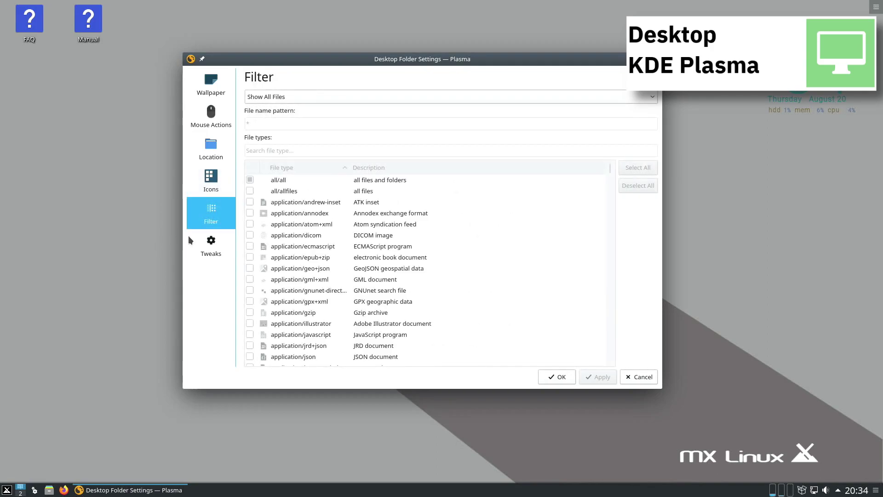
click(198, 242)
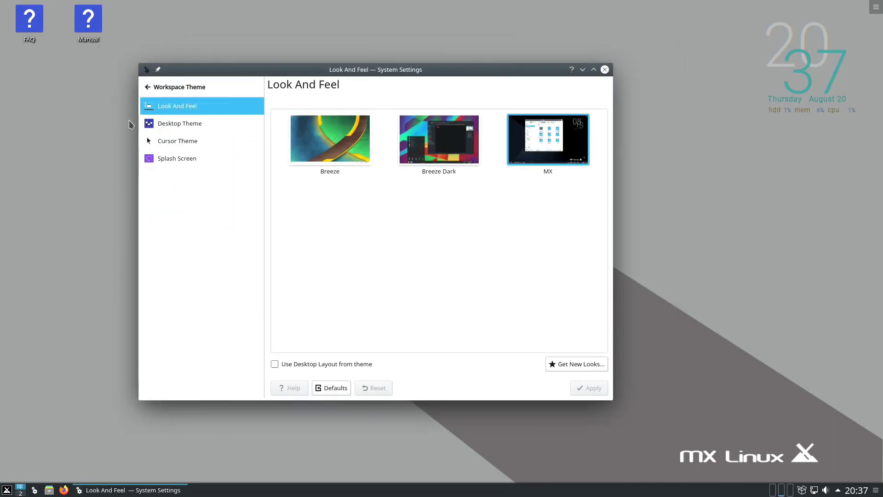
Step: View the Desktop Theme, Cursor Theme and Splash Screen choices of the workspace theme
click(159, 124)
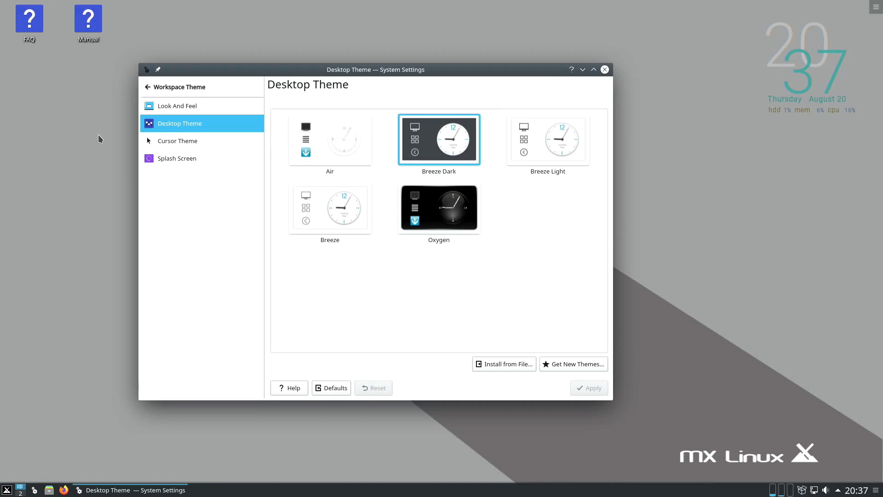
key(Down)
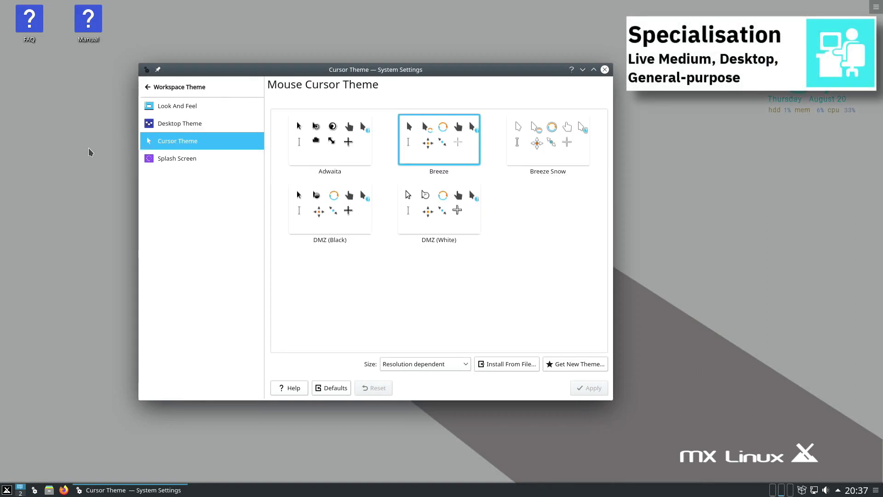
key(Down)
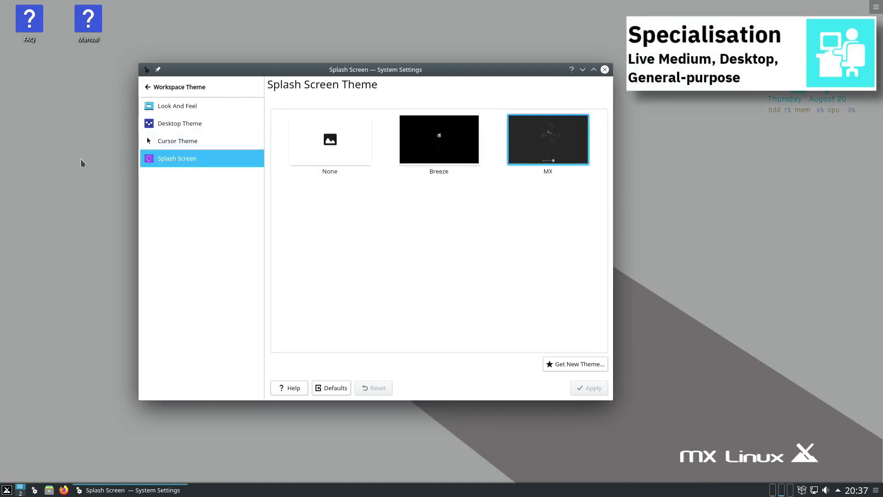
Step: Leave the workspace theme settings and view the Fonts and Font Management pages
click(147, 88)
click(149, 145)
key(Down)
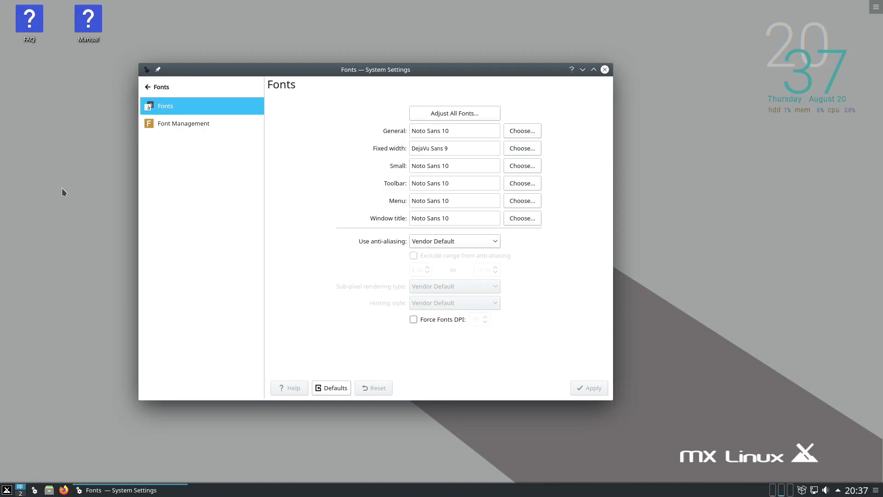
click(152, 122)
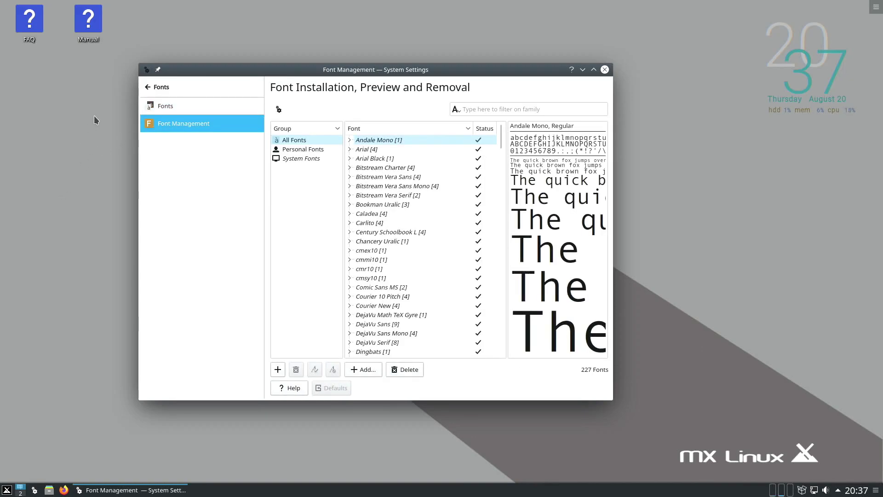
Step: Leave the font settings and view the available icon themes and emoticon themes
click(148, 89)
key(Down)
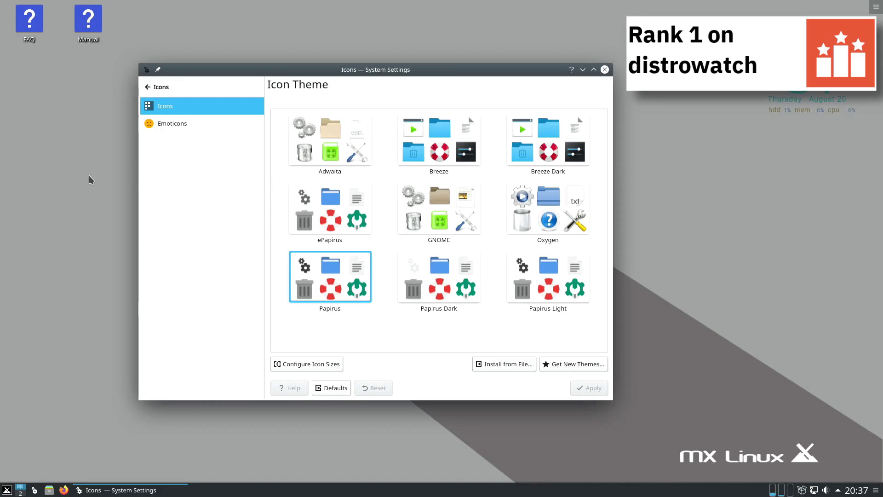
key(Down)
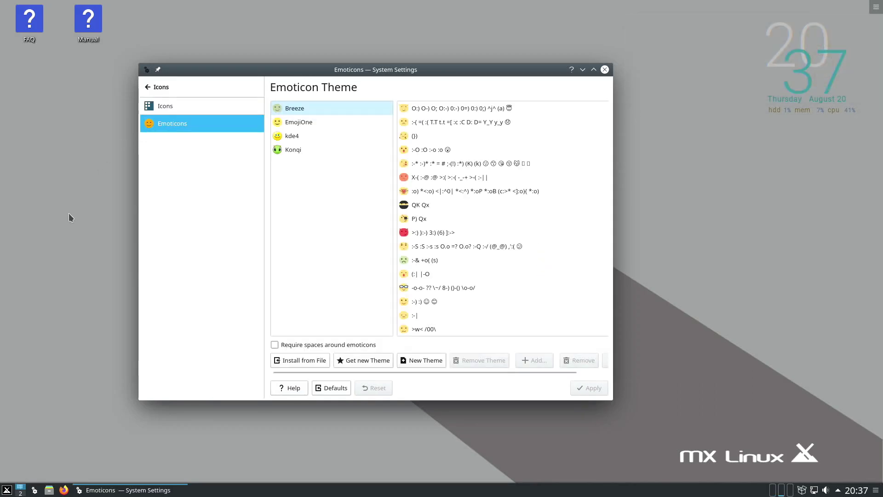
Step: Go to the Application Style settings and view the available widget styles without changing the current one
click(146, 87)
click(158, 195)
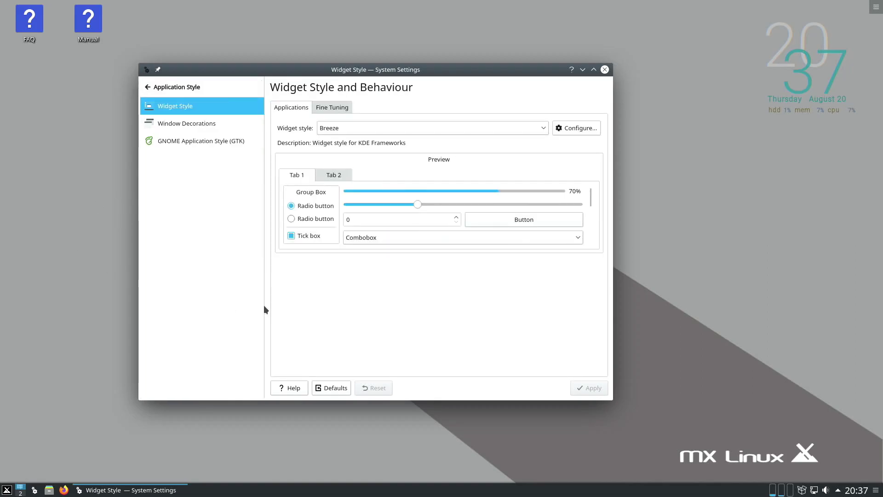
click(497, 131)
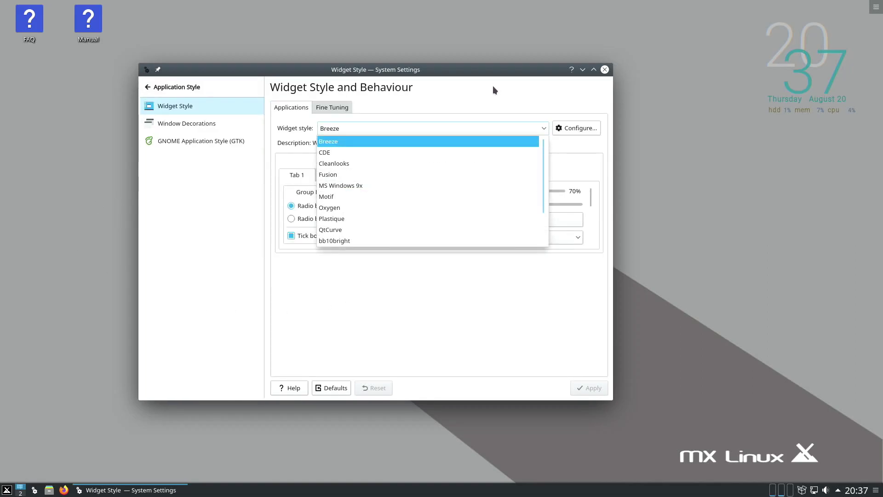
click(493, 86)
Step: View the Window Decorations and the GNOME Application Style (GTK) settings, including the available GTK3 themes
click(202, 123)
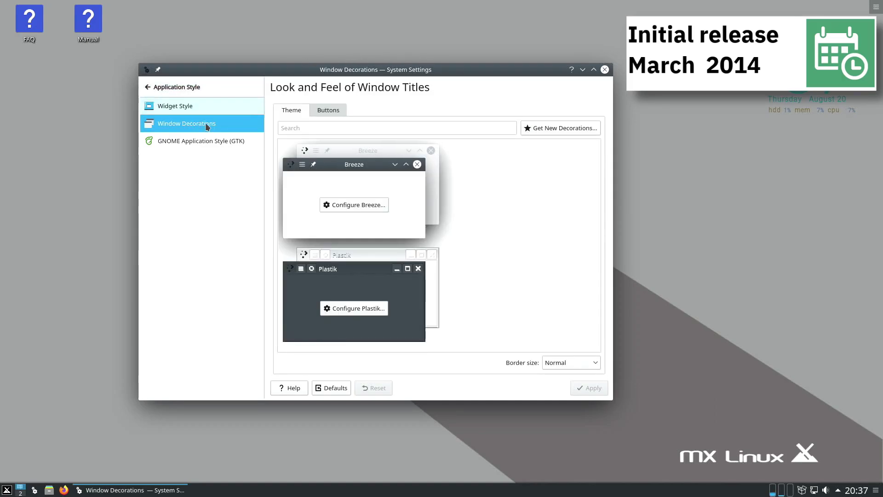
click(200, 140)
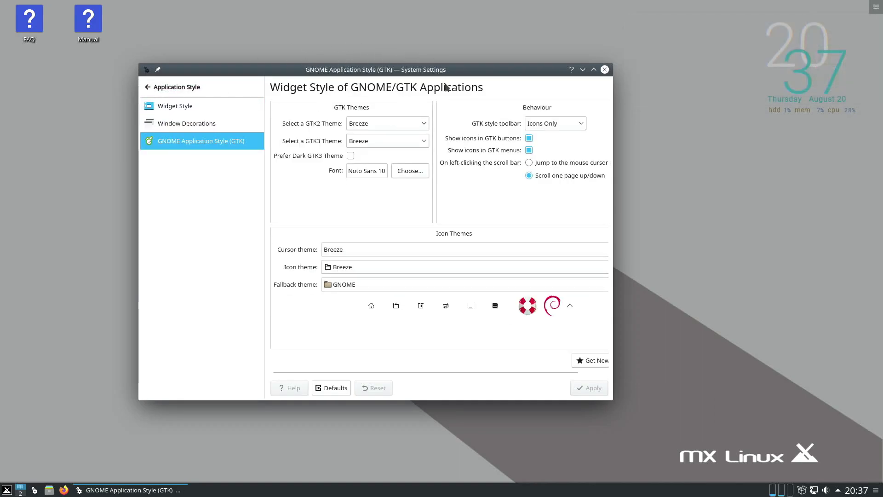
click(429, 140)
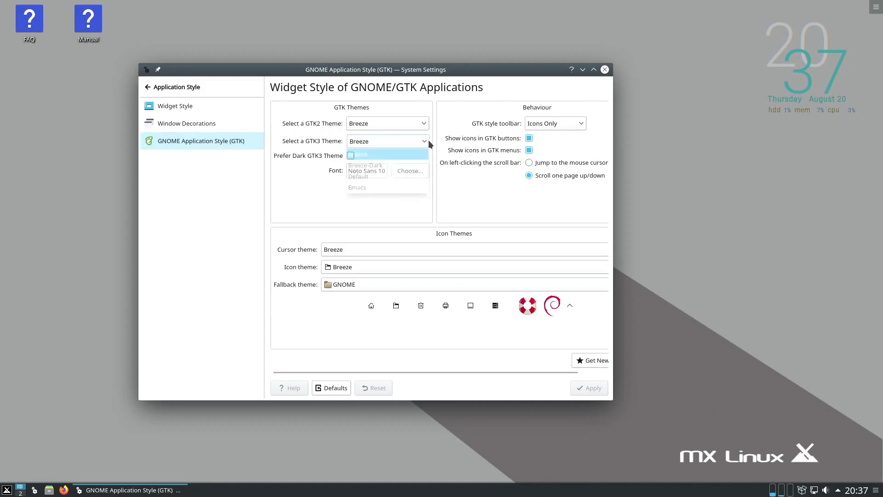
click(463, 123)
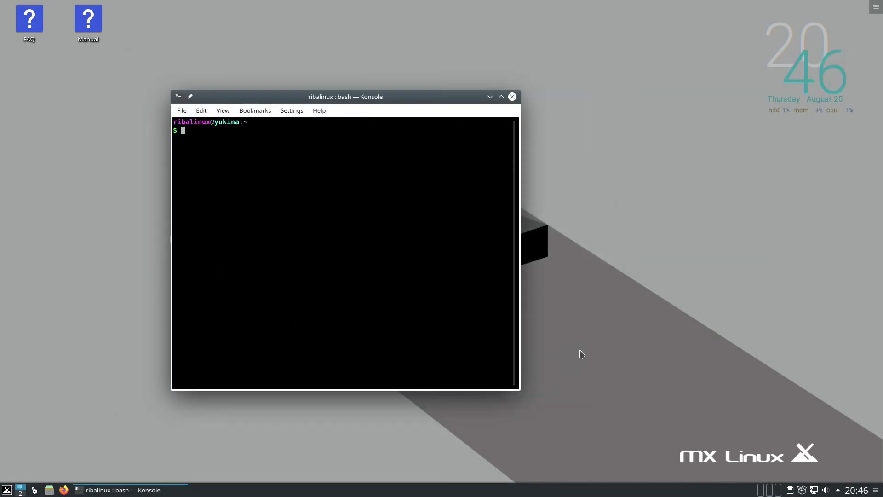
Step: Install the lynx package in the terminal with "sudo apt install lynx" and agree to the installation
text(sudo a)
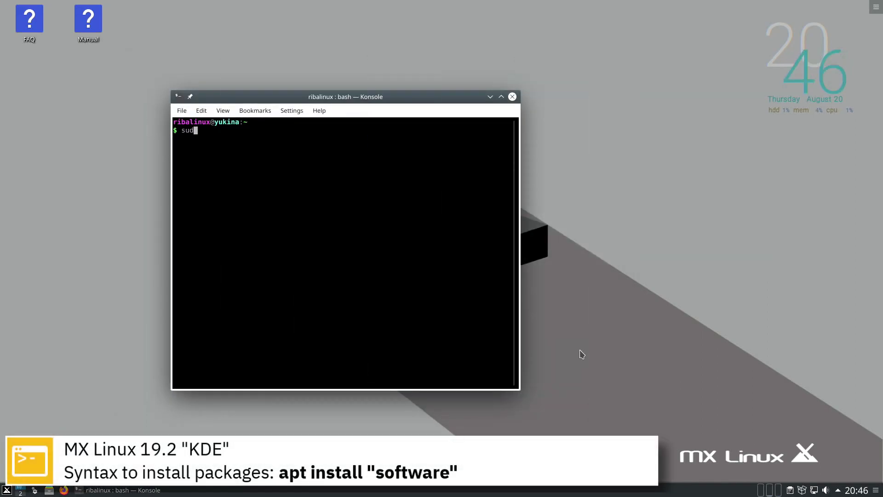
text(pt install lynx)
key(Return)
text(y)
key(Return)
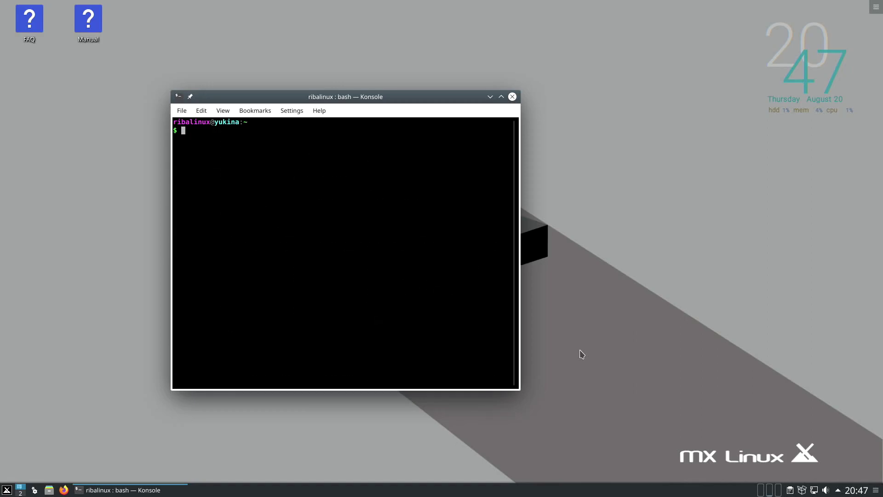
Step: Print the kernel and system information in the terminal with "uname -a"
text(uname )
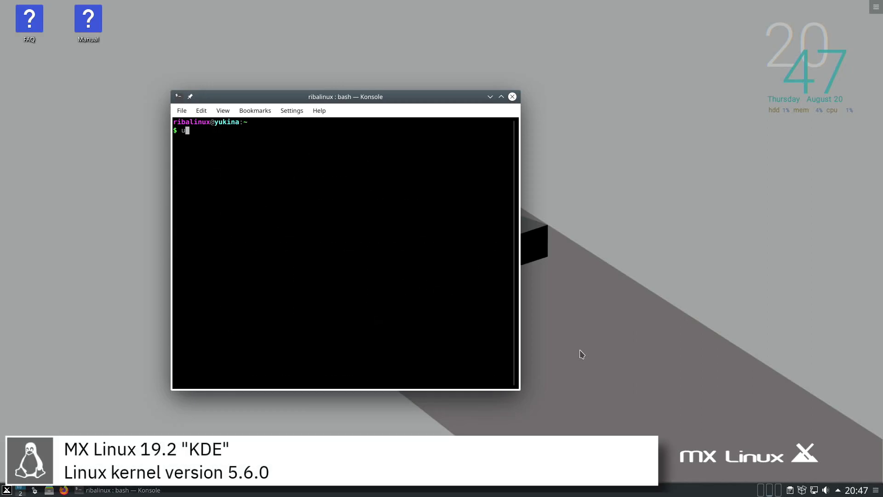
text(-a)
key(Return)
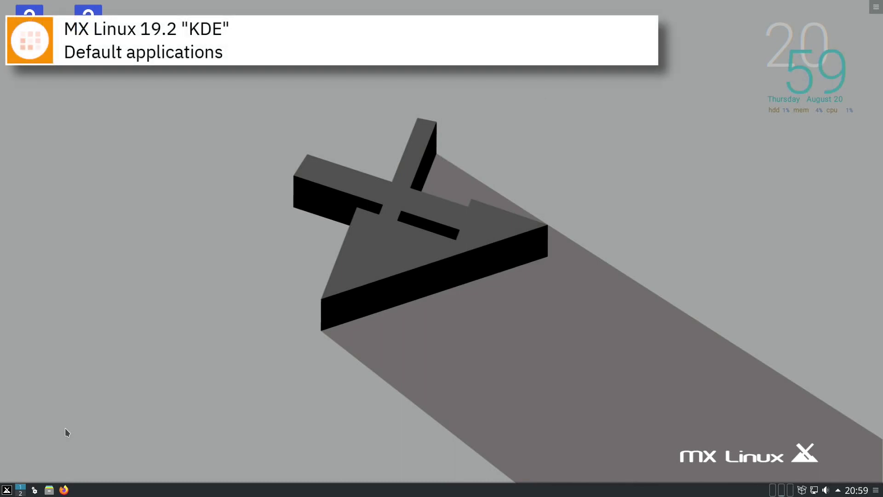
Step: Launch LibreOffice Math from the Education applications and close it again
click(7, 488)
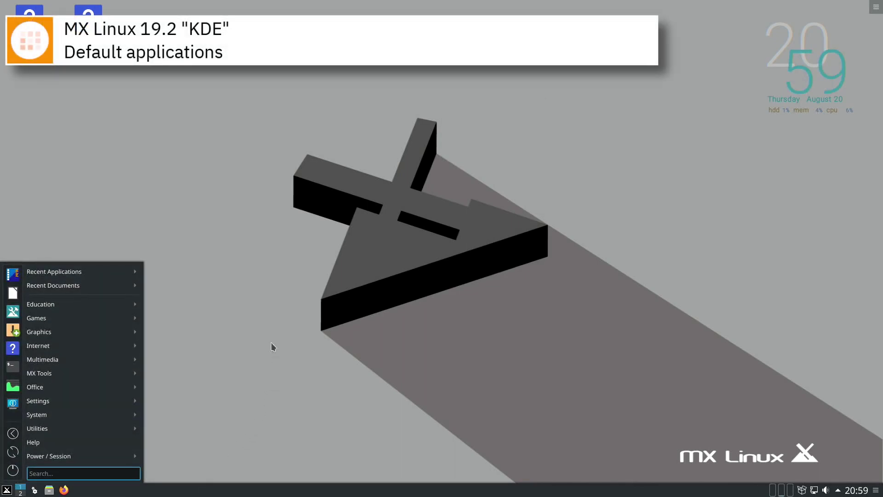
mouse_move(124, 307)
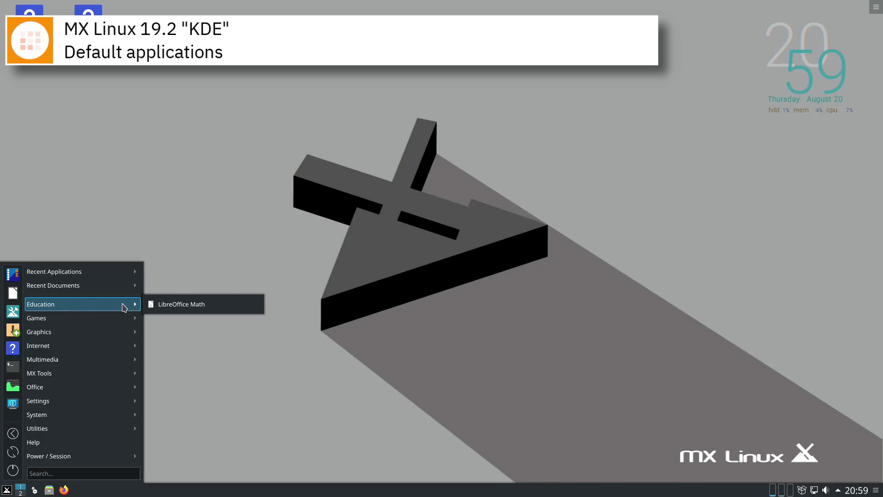
click(230, 304)
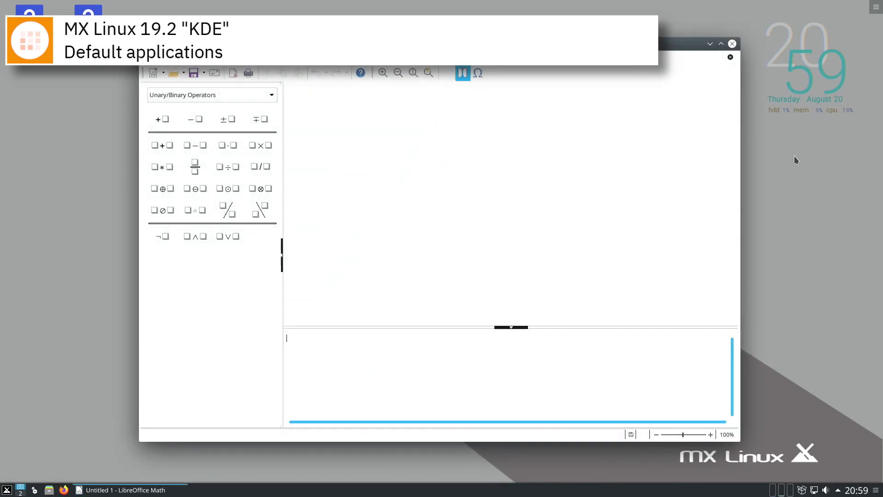
click(732, 44)
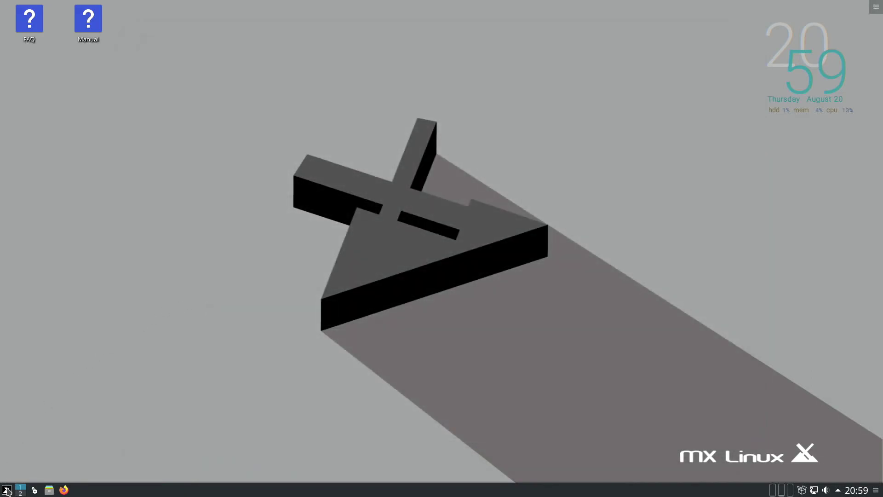
Step: Launch KMahjongg from the Games applications and close it again
click(7, 490)
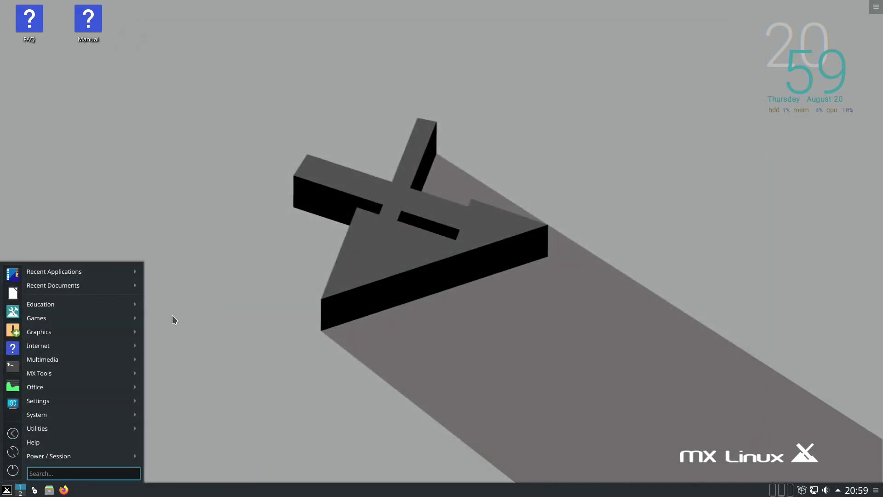
mouse_move(105, 321)
click(221, 318)
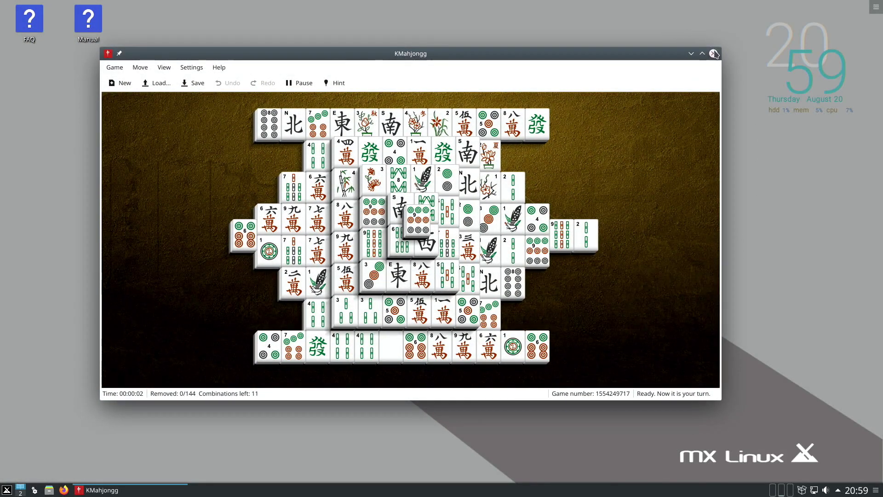
click(713, 54)
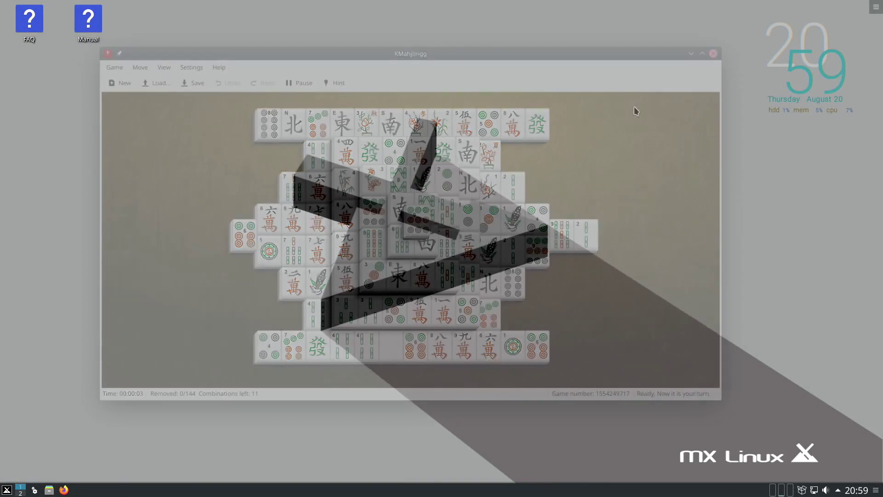
Step: Launch the GNU Image Manipulation Program from the Graphics applications and close it again
click(7, 490)
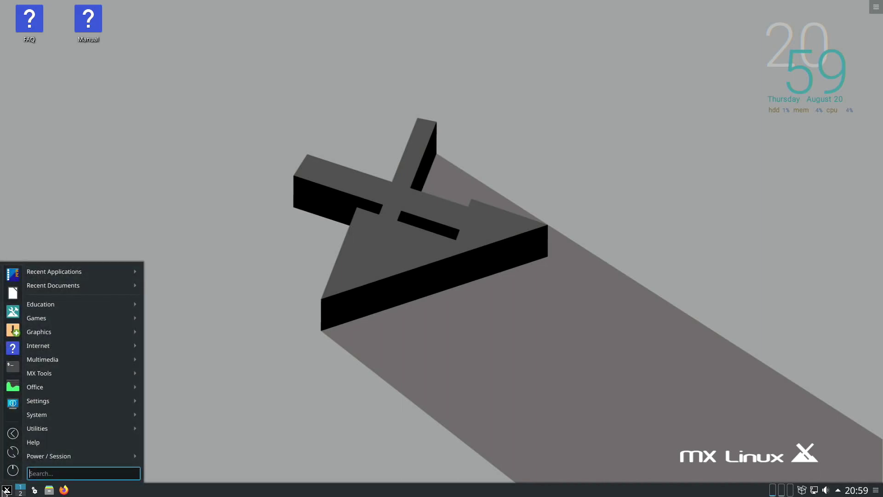
mouse_move(106, 335)
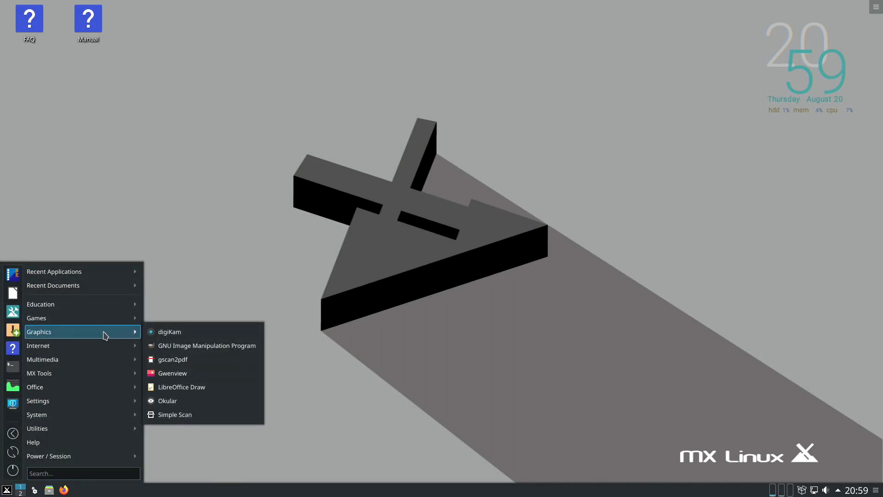
click(238, 346)
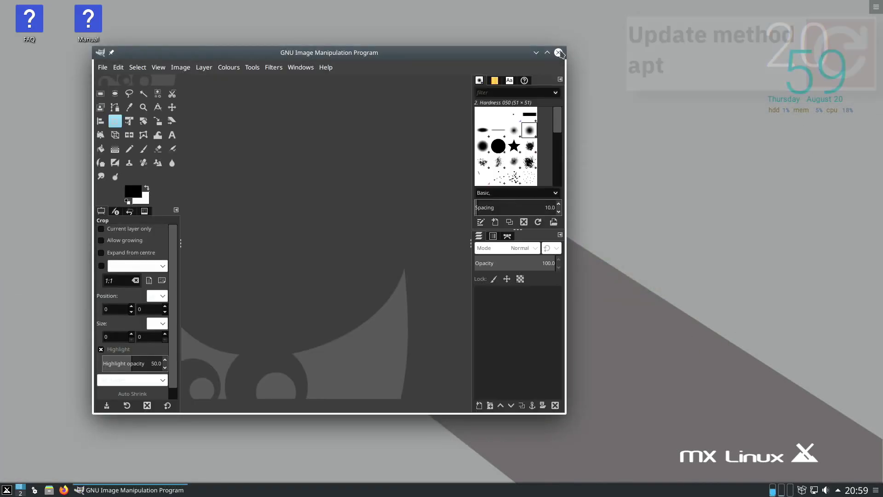
click(558, 52)
Step: Launch Firefox from the Internet applications and close it again
click(7, 489)
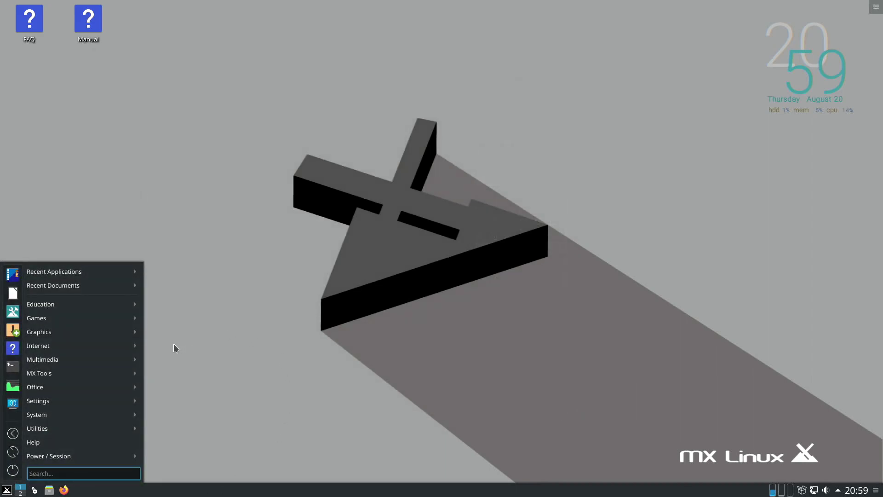
mouse_move(116, 347)
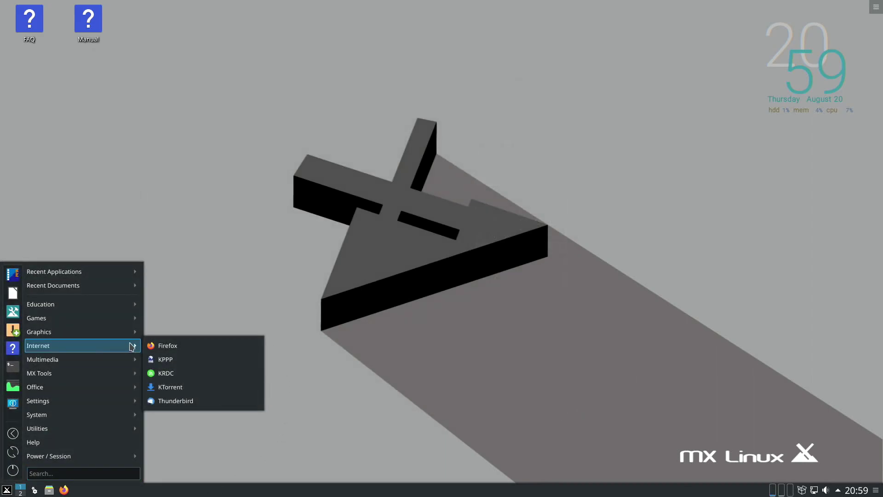
click(220, 345)
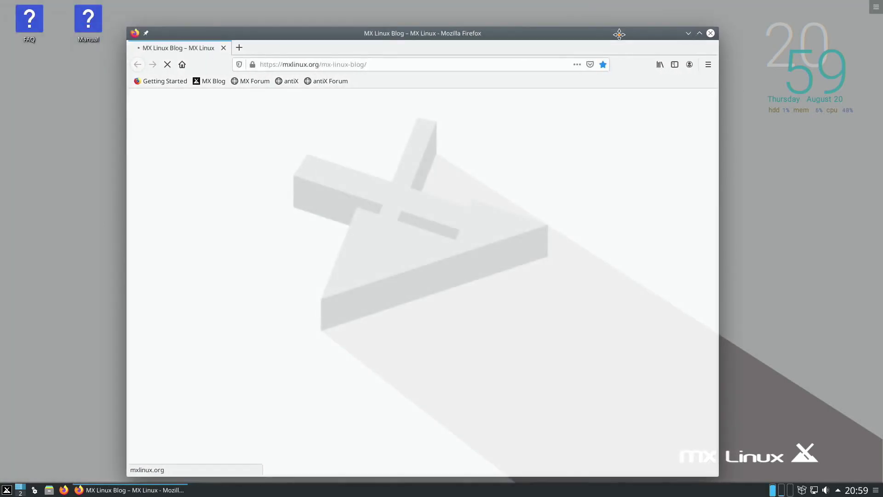
click(711, 28)
Step: Launch VLC media player from the Multimedia applications and close it again
click(7, 486)
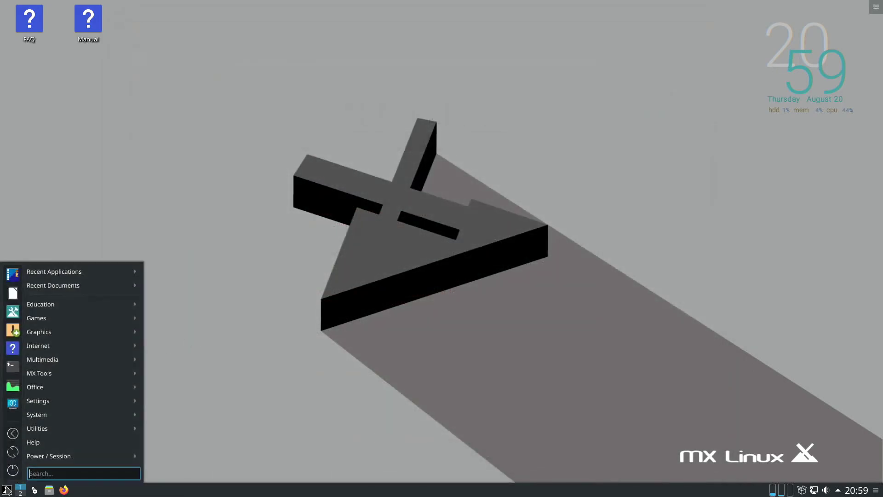
mouse_move(124, 359)
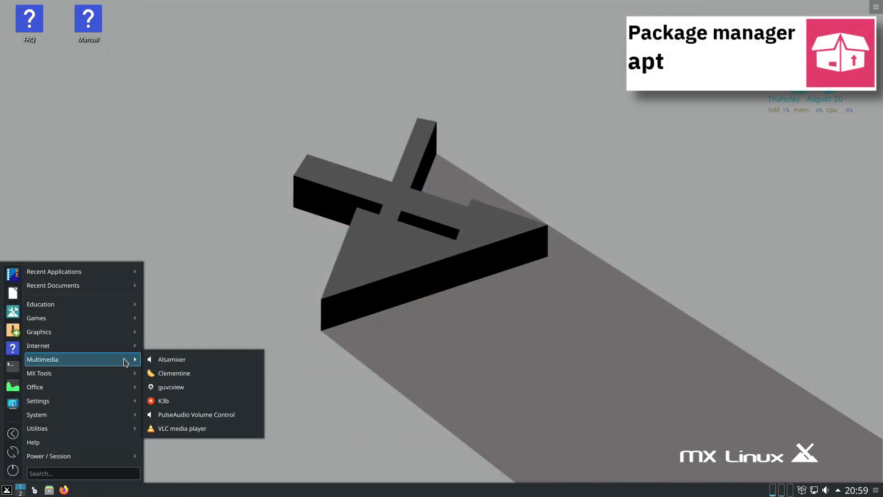
click(193, 428)
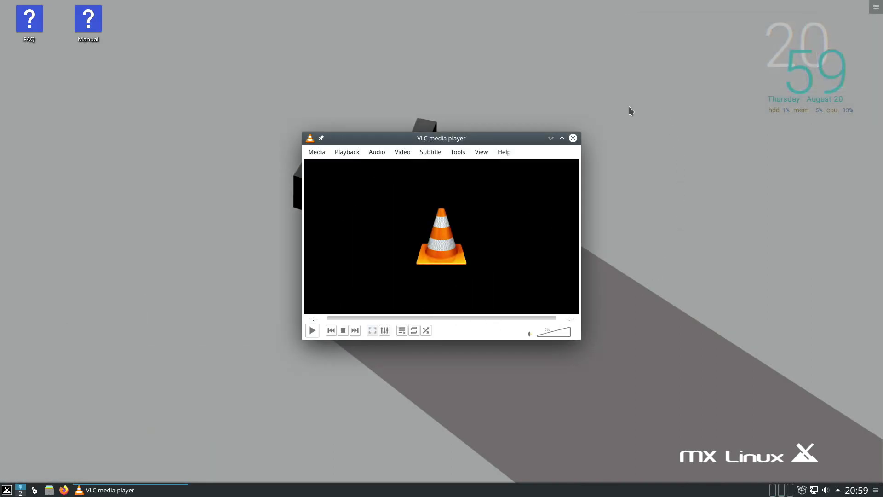
click(574, 138)
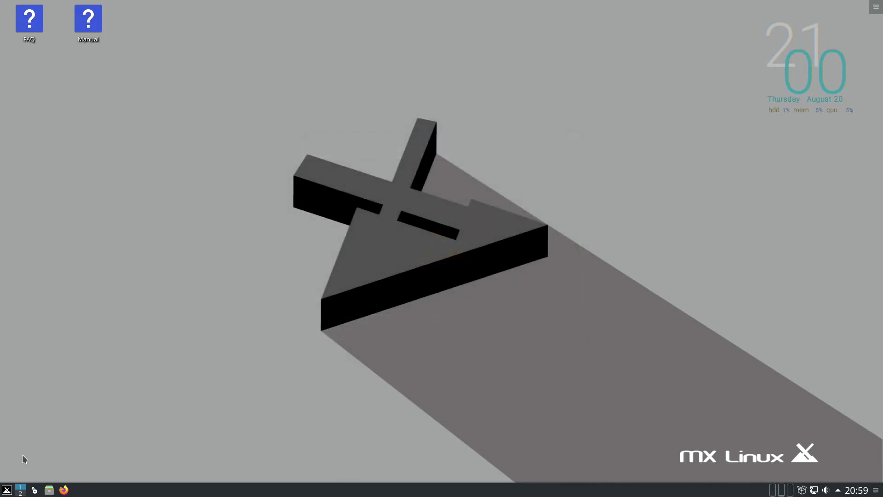
Step: Launch MX Snapshot from the MX Tools applications, authenticate with the account password, and close it without creating a snapshot
click(7, 490)
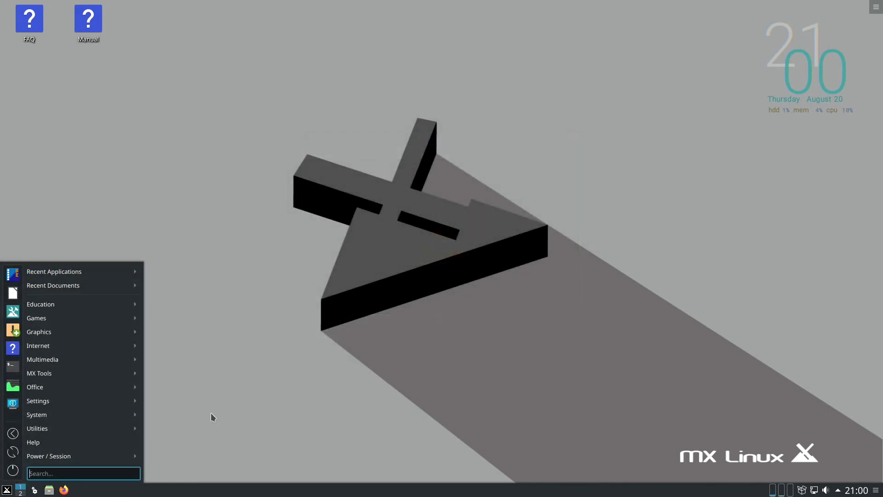
mouse_move(120, 376)
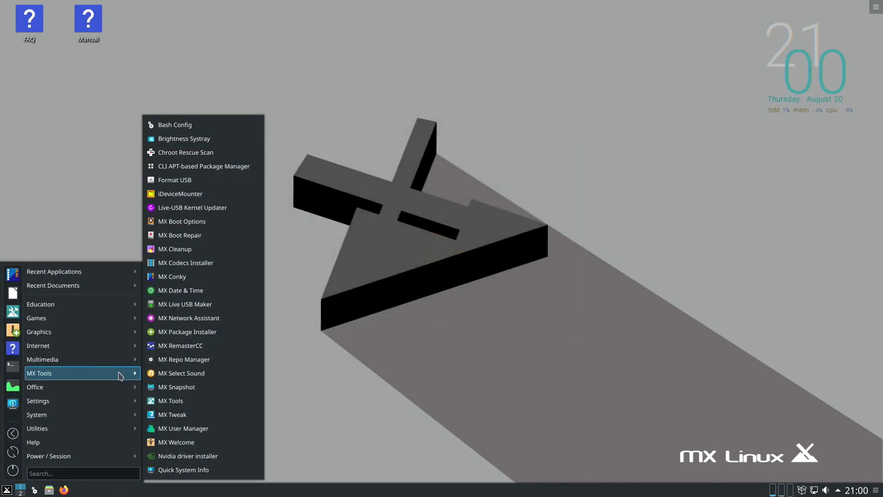
click(184, 387)
text(*********)
key(Return)
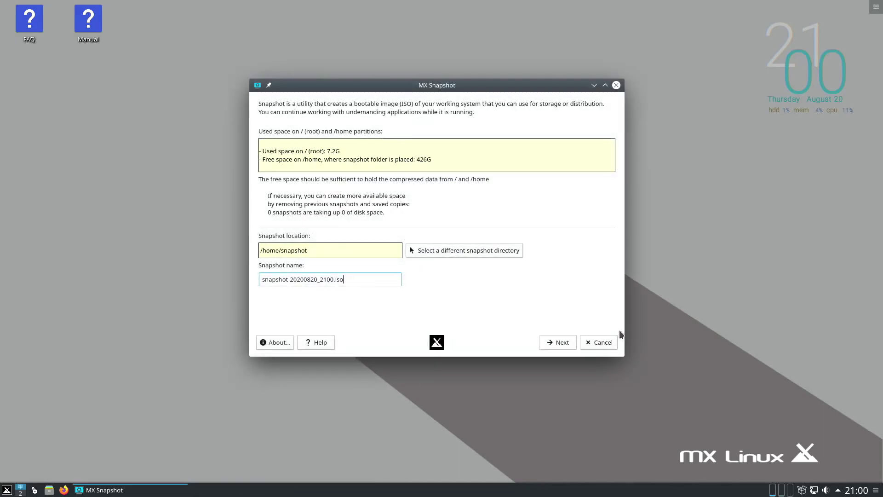
click(617, 85)
Step: Launch LibreOffice Writer from the Office applications and close it again
click(10, 487)
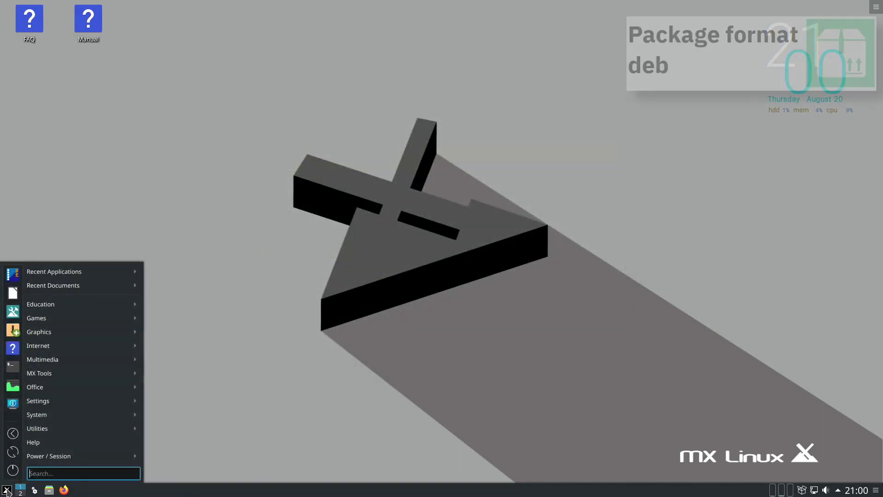
mouse_move(116, 387)
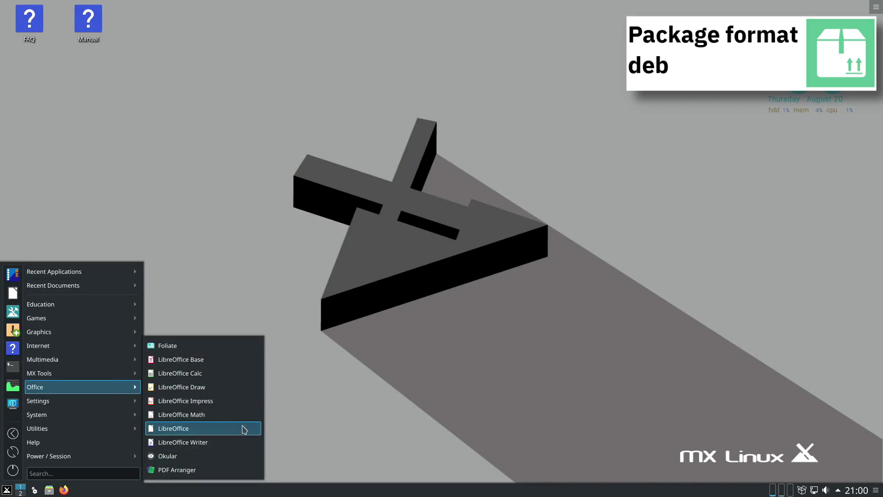
click(242, 442)
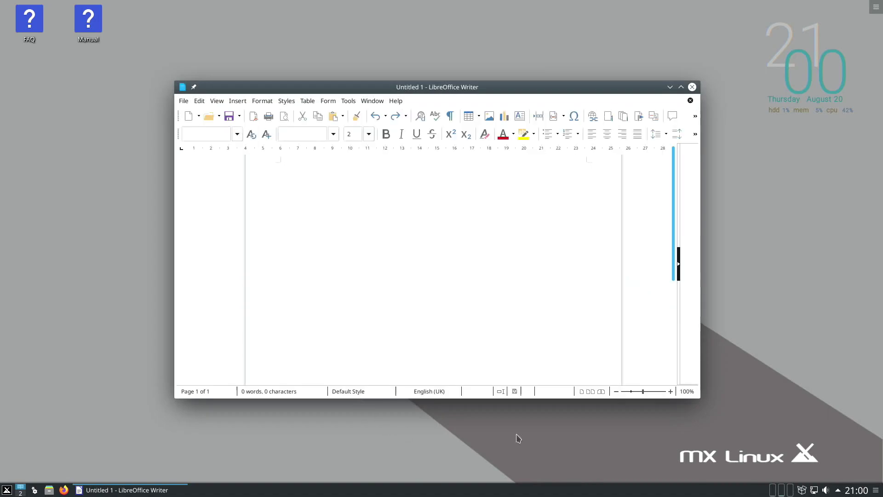
click(692, 86)
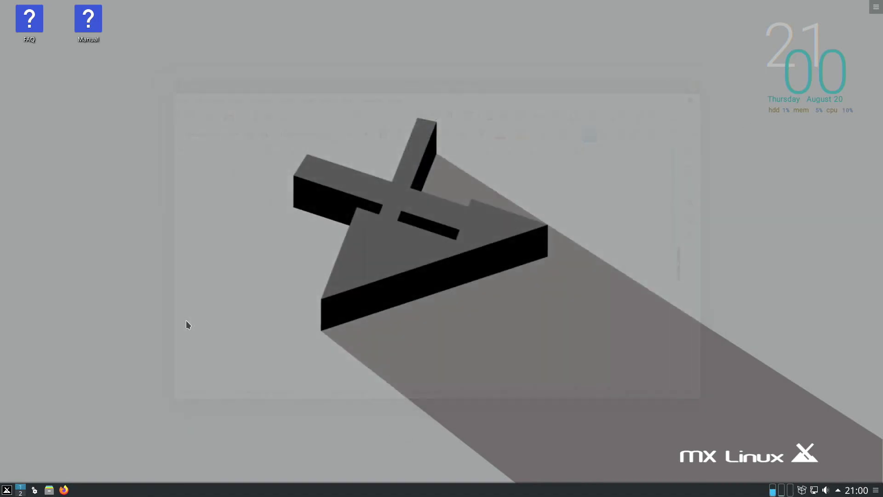
Step: Launch MX Tweak from the Settings applications and close it again
click(8, 490)
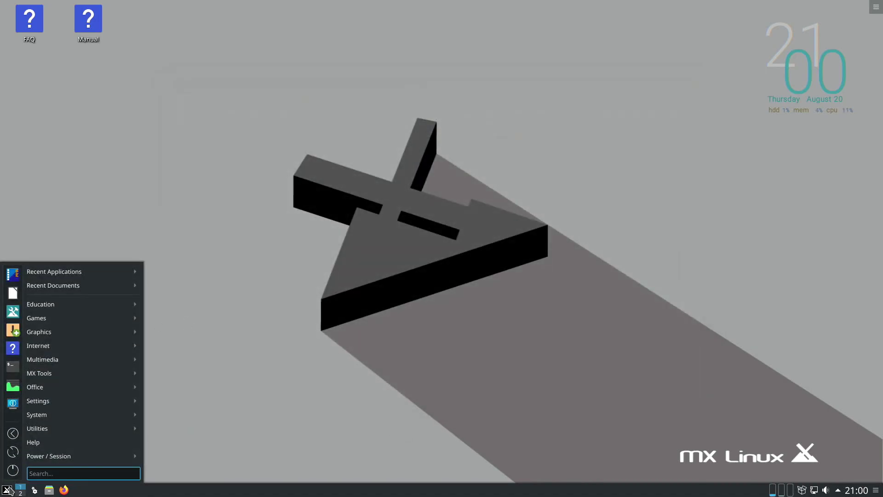
mouse_move(114, 405)
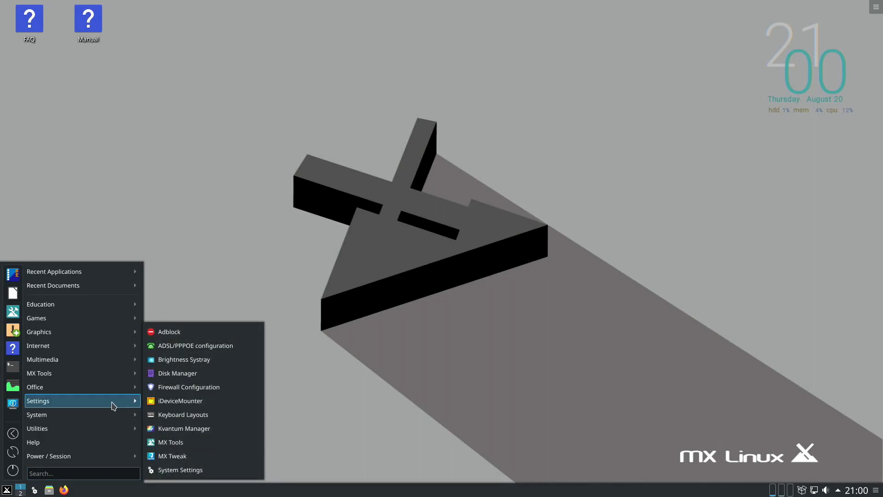
click(223, 456)
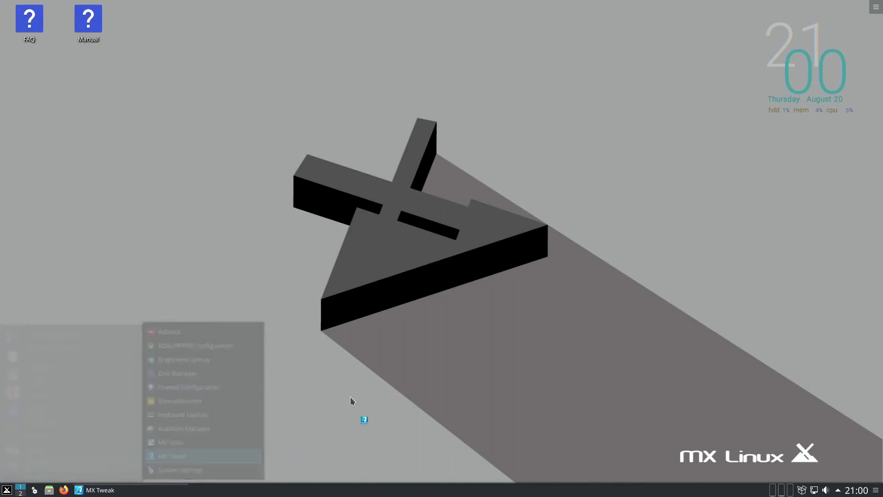
click(598, 89)
Step: Launch Muon Package Manager from the System applications, authenticate with the account password, and close it again
click(7, 490)
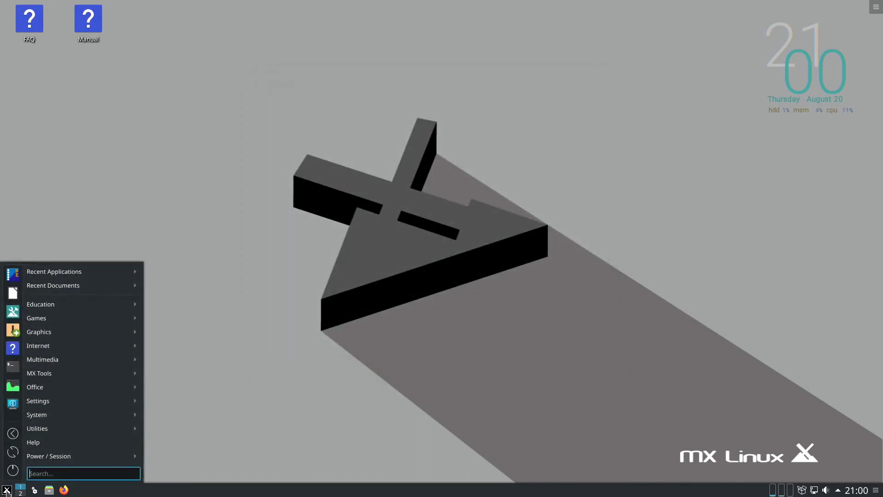
mouse_move(99, 417)
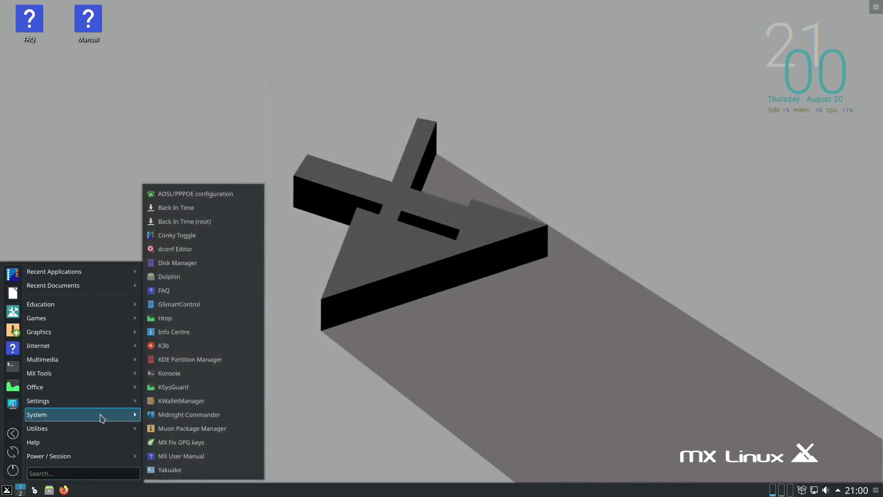
click(230, 428)
text(●●●●●●●●)
key(Return)
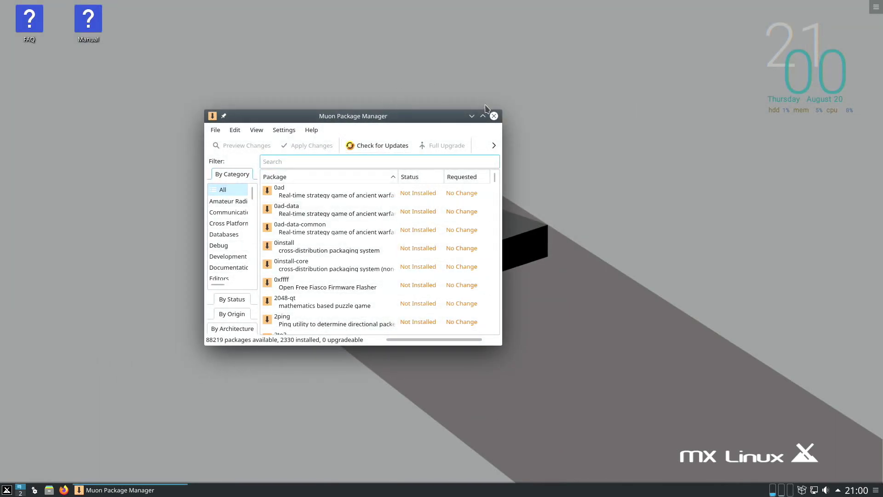
click(493, 116)
Step: Launch KCalc from the Utilities applications and close it again
click(6, 489)
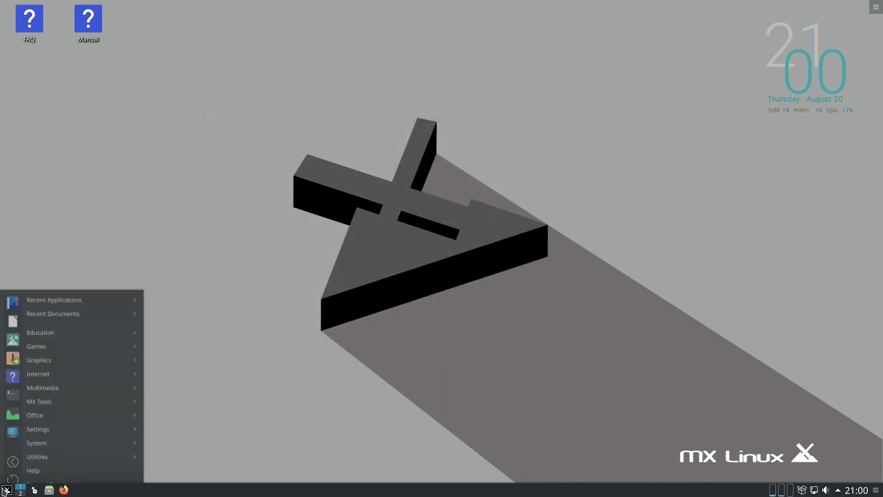
mouse_move(129, 433)
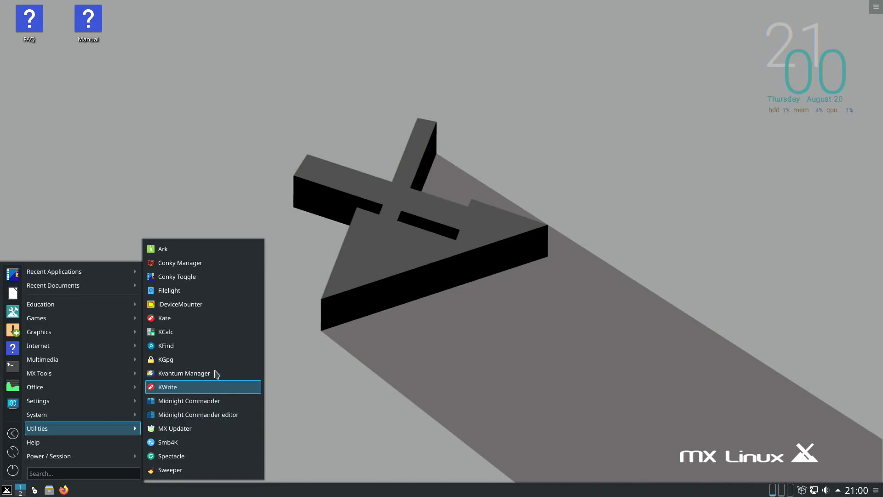
click(216, 331)
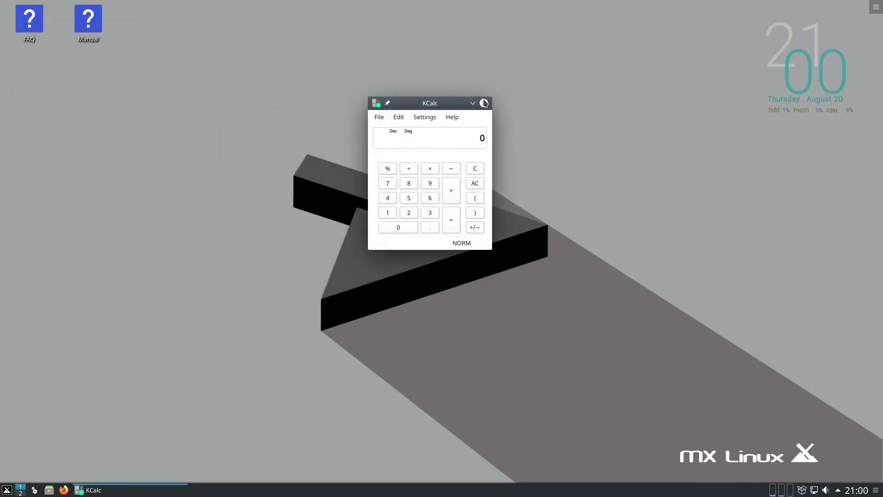
click(484, 103)
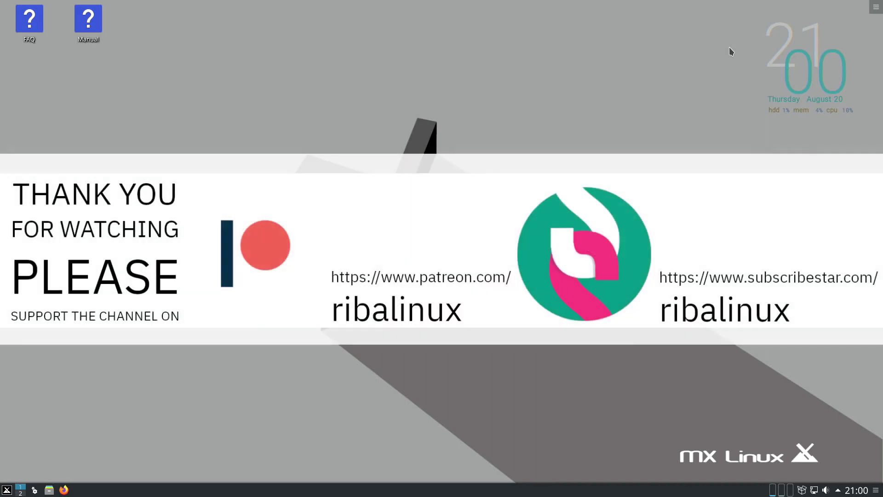